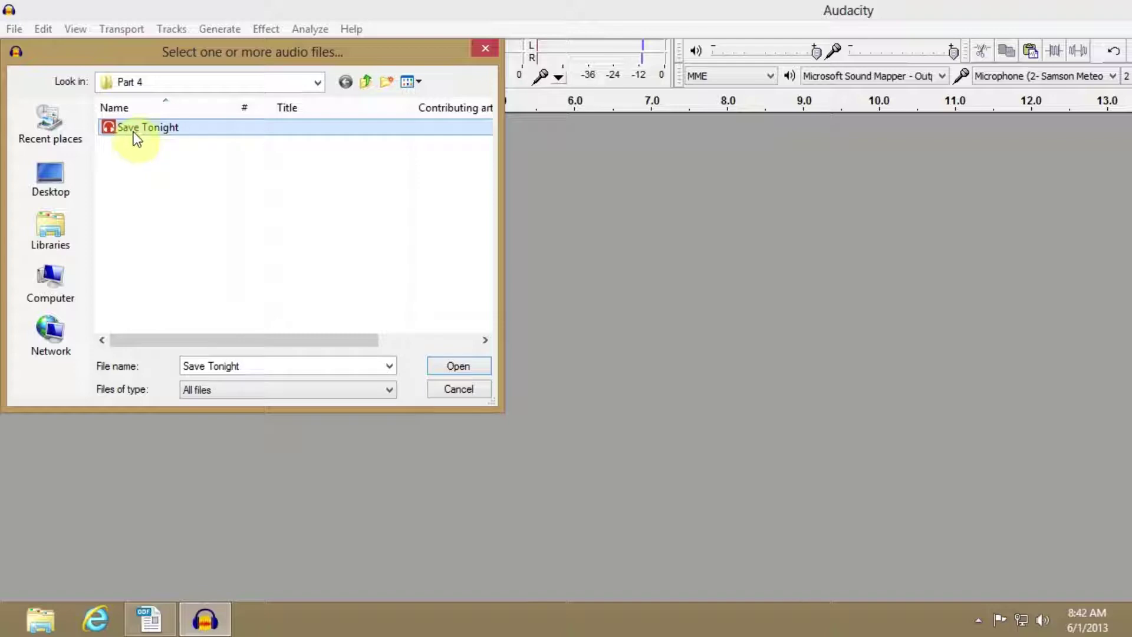
# Import the Save Tonight audio file as a copy made before editing, and play it
pyautogui.doubleClick(137, 139)
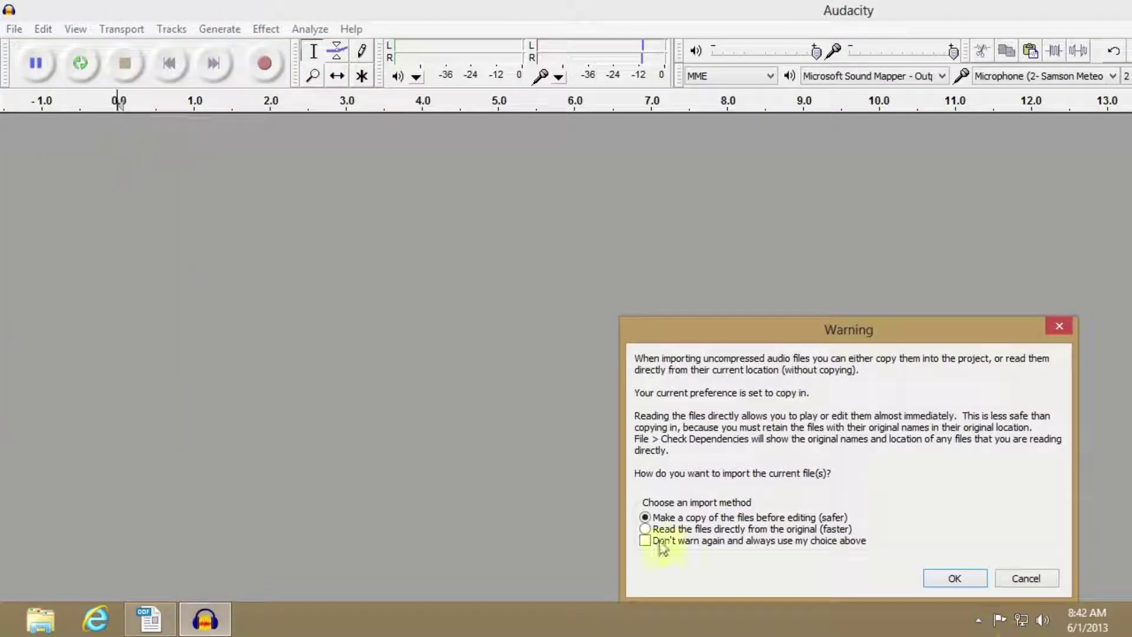
pyautogui.click(977, 578)
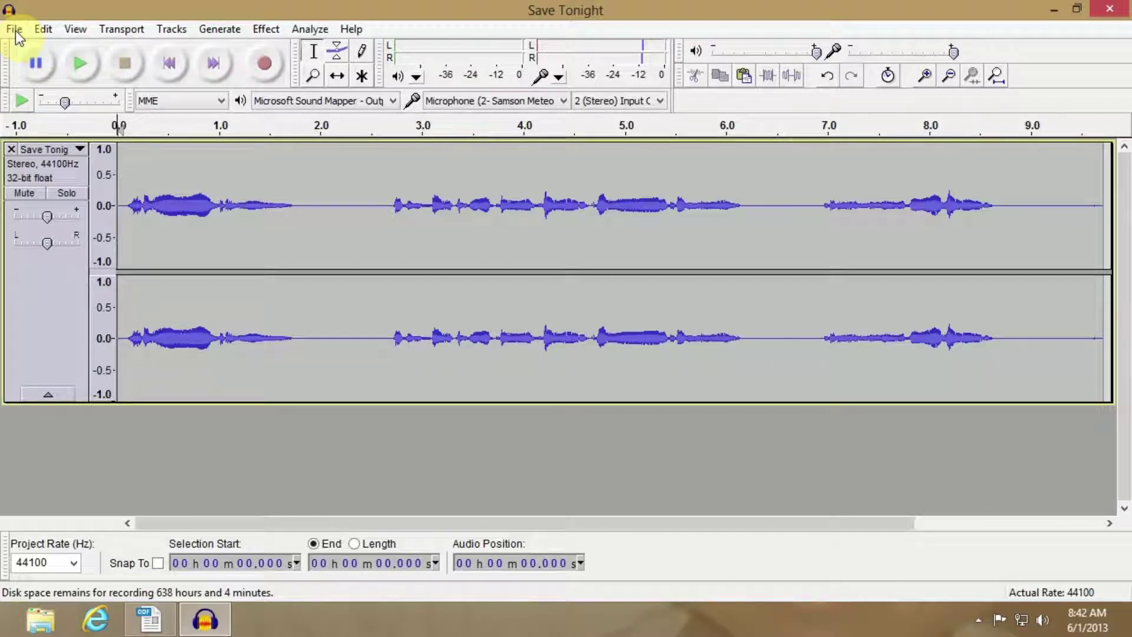
pyautogui.click(76, 61)
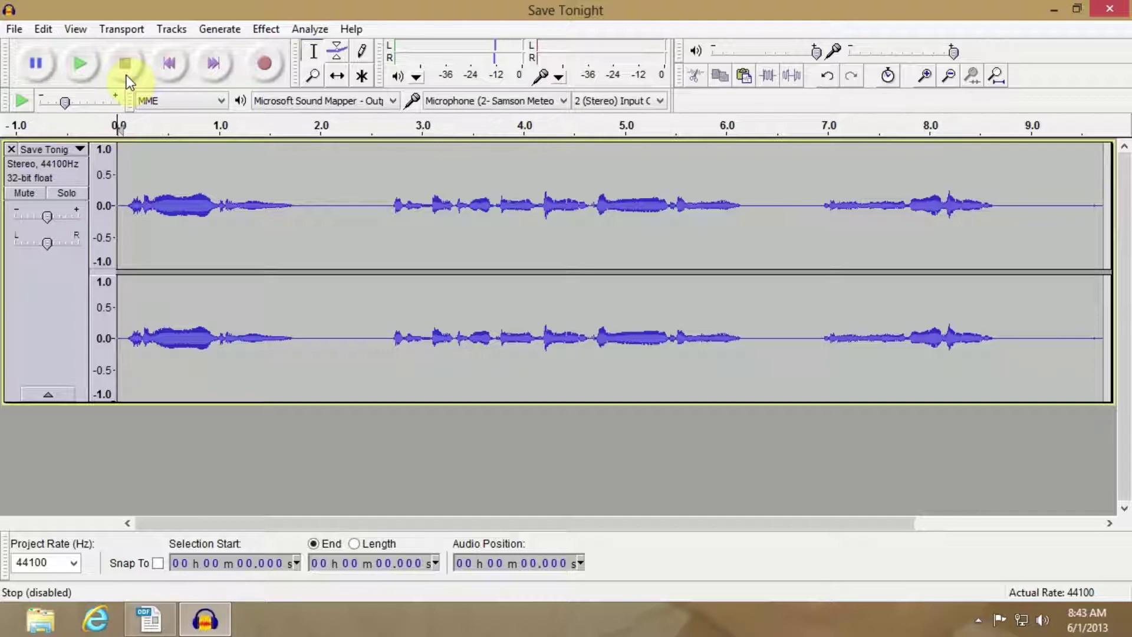
# Capture a noise profile from the quiet stretch between 1.837 s and 2.560 s with Noise Removal
pyautogui.moveTo(303, 213); pyautogui.dragTo(375, 215)
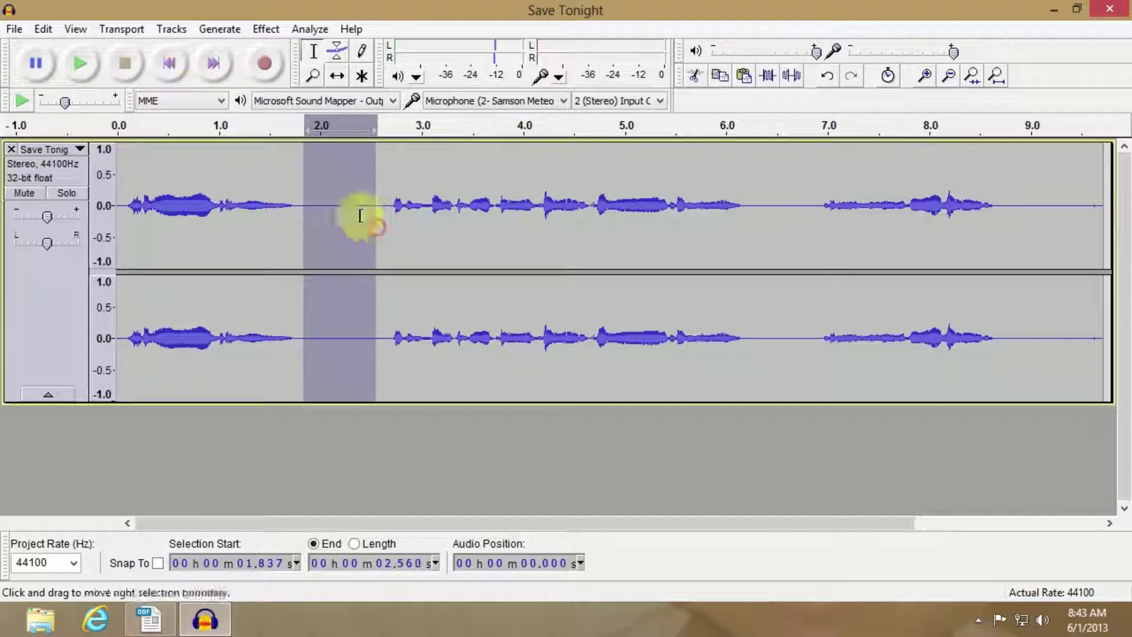
pyautogui.click(261, 29)
pyautogui.click(362, 328)
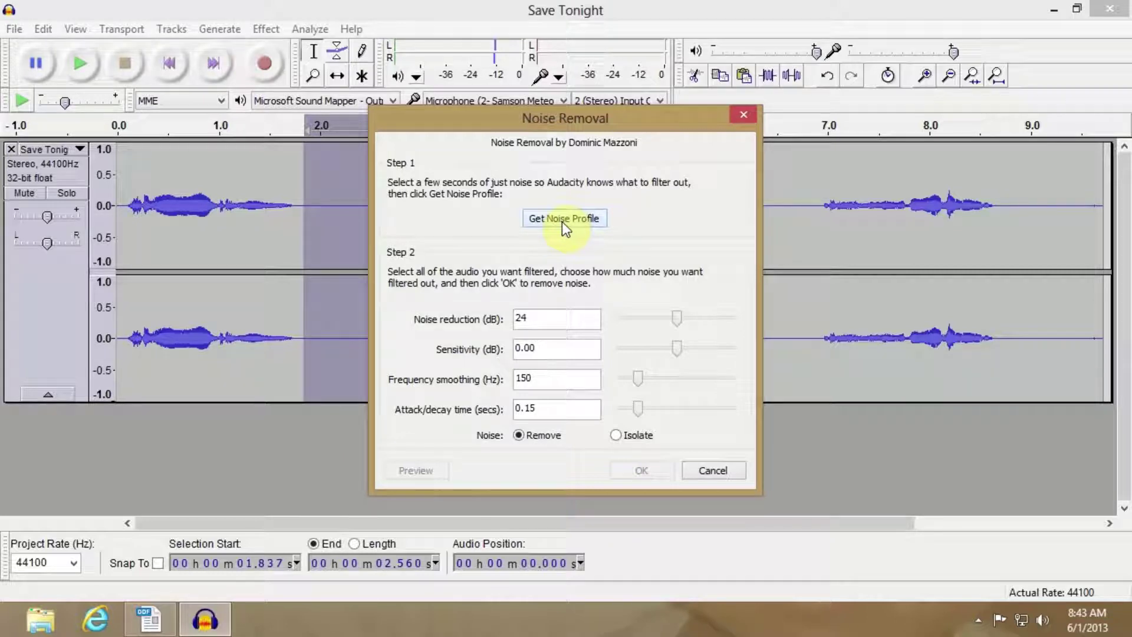
pyautogui.click(561, 217)
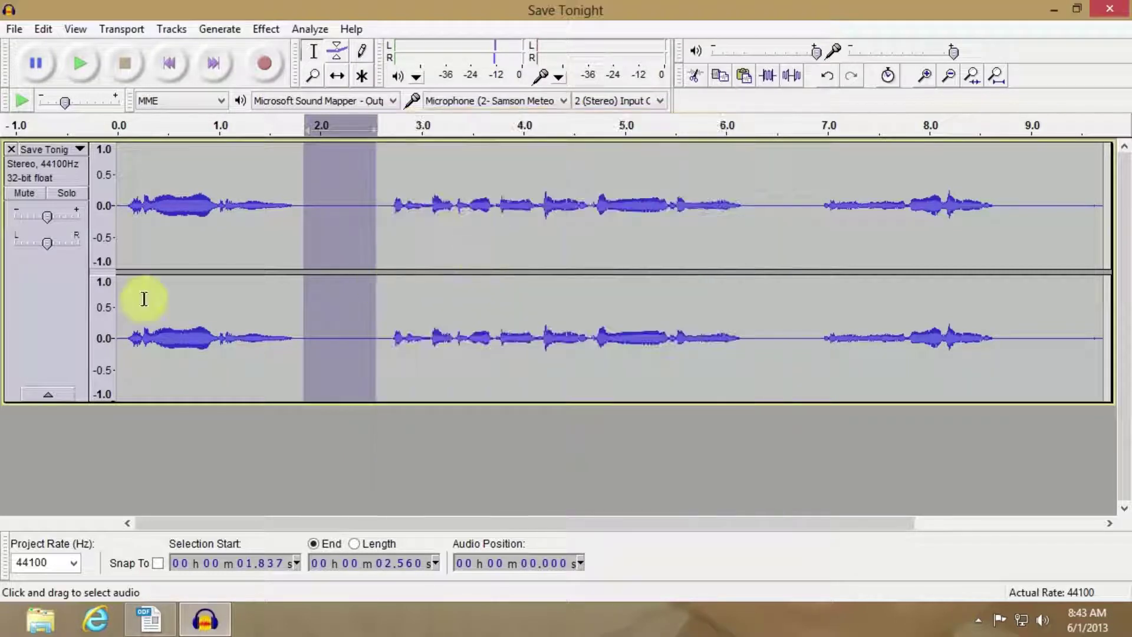
# Apply Noise Removal to the whole track with 24 dB noise reduction, 0.00 dB sensitivity, 150 Hz smoothing and 0.15 s attack/decay time
pyautogui.click(49, 282)
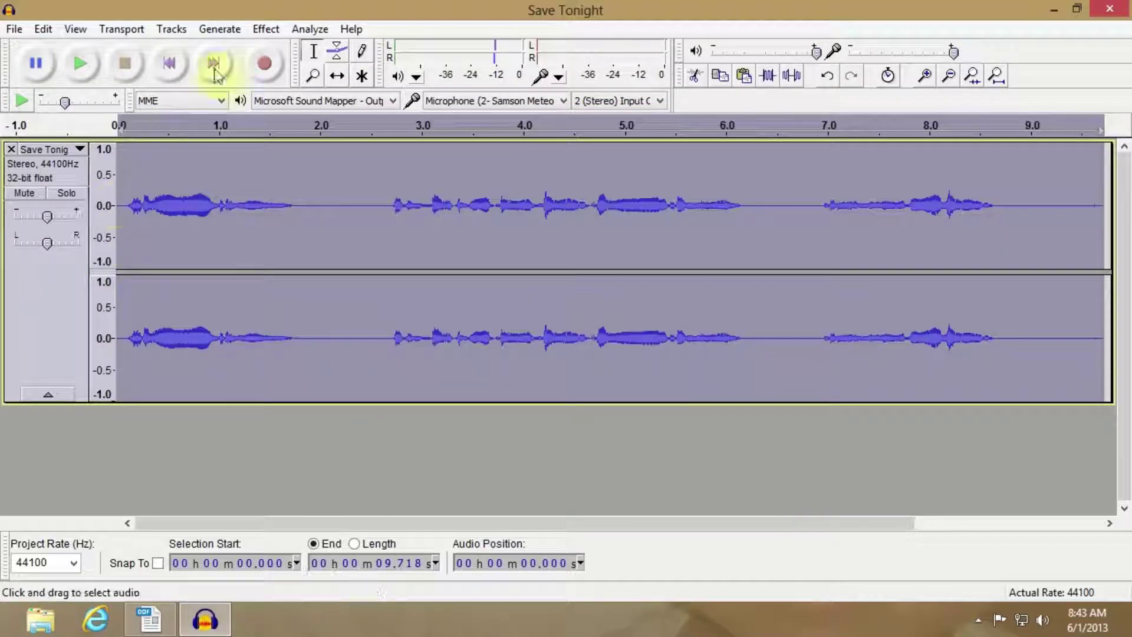
pyautogui.click(264, 29)
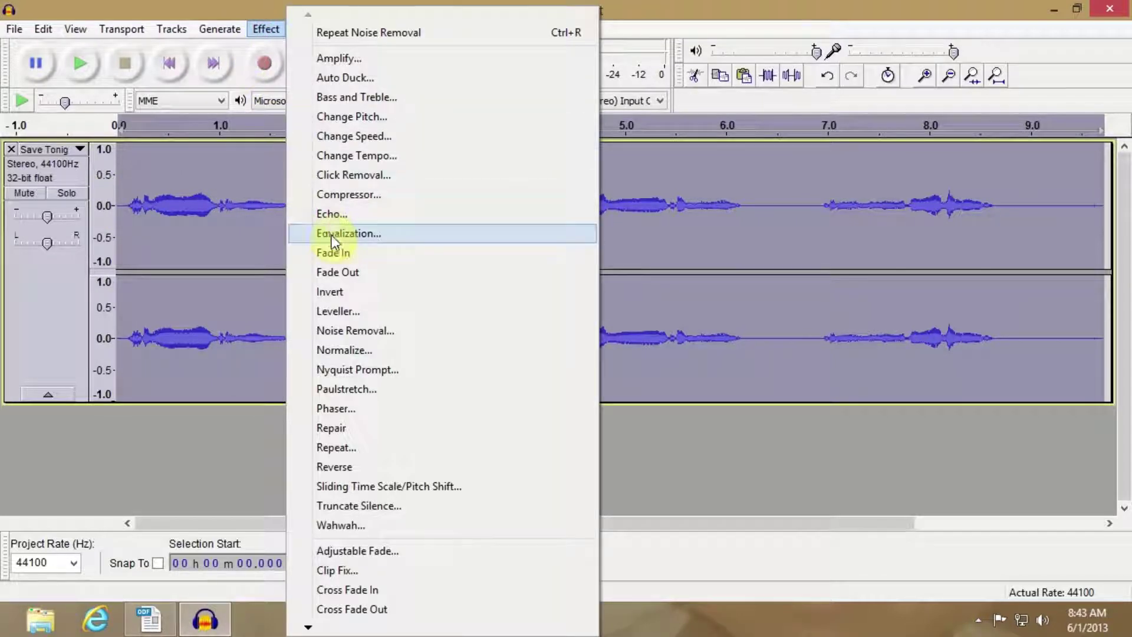
pyautogui.click(339, 334)
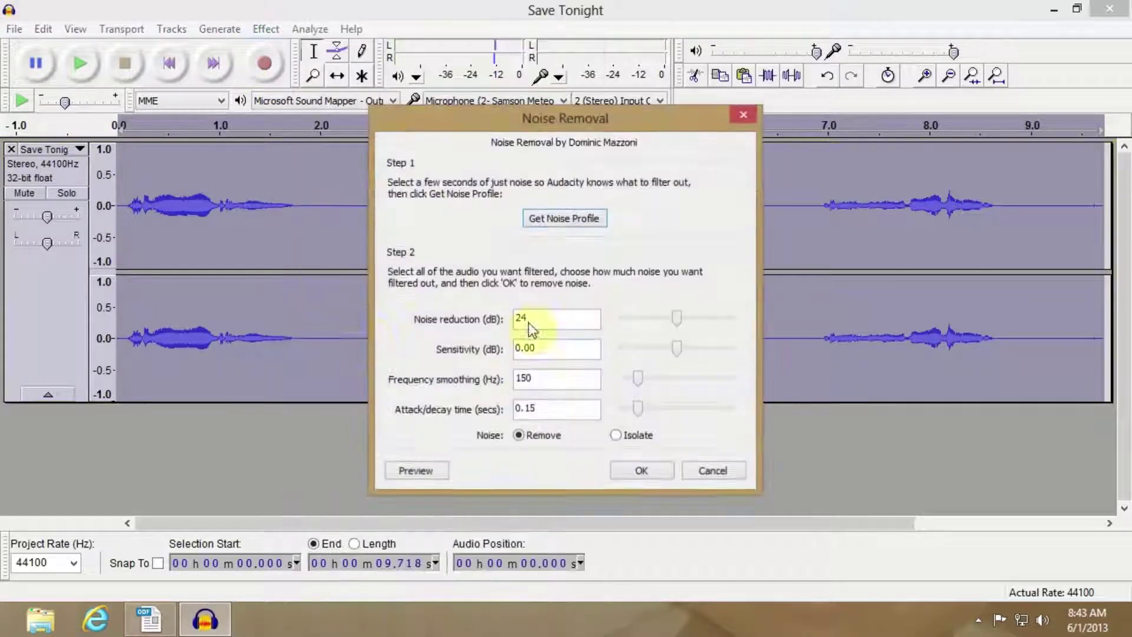
pyautogui.click(642, 473)
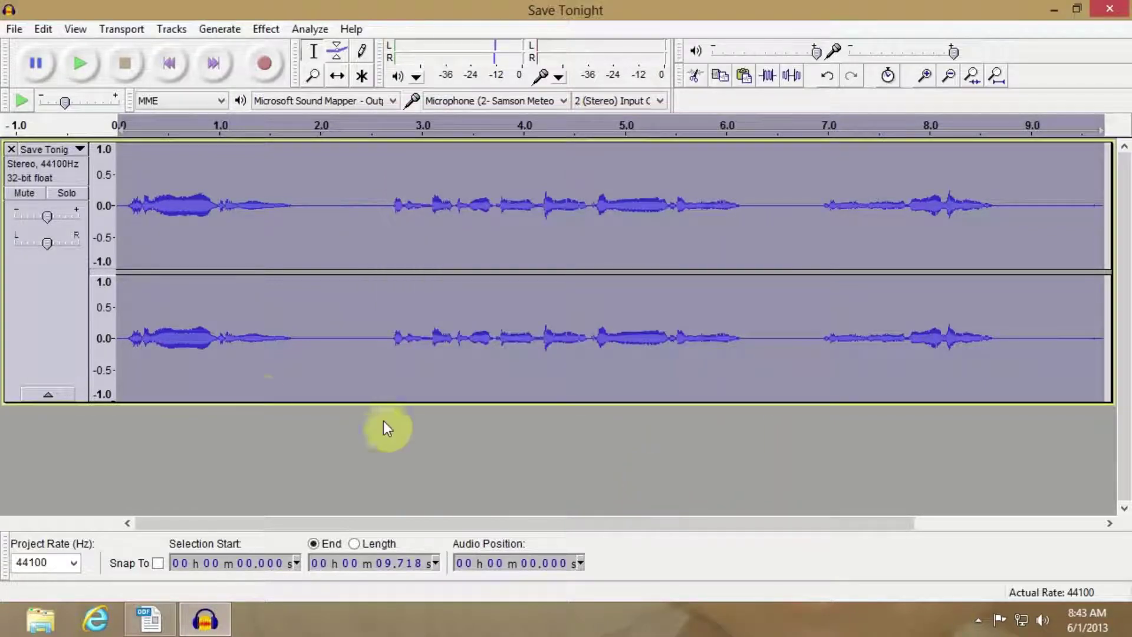
pyautogui.click(304, 206)
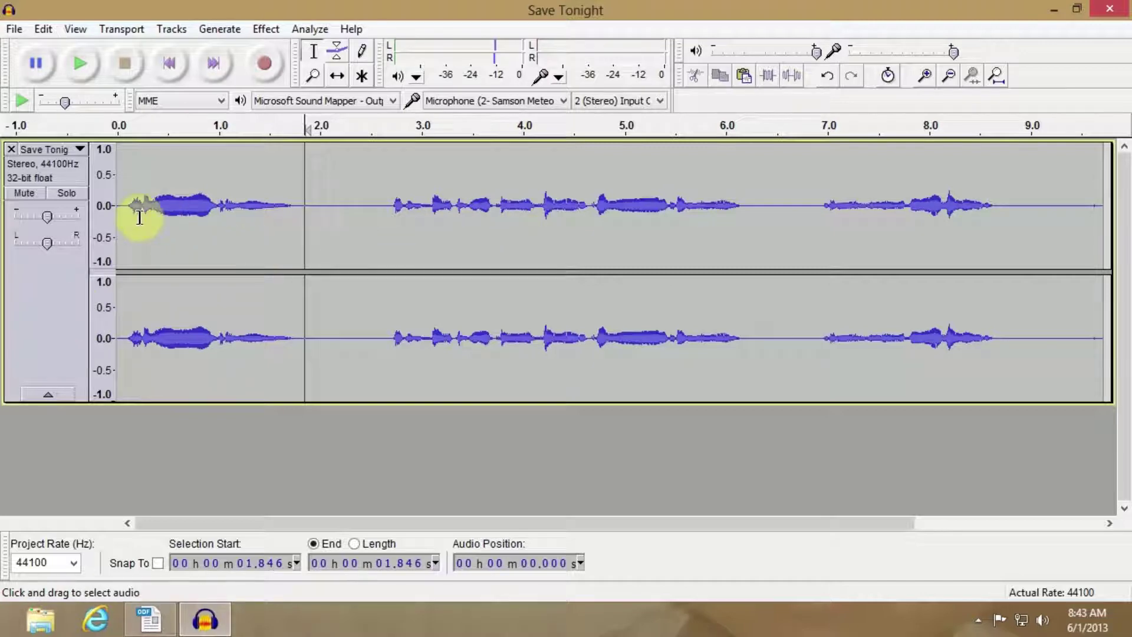
pyautogui.moveTo(126, 207); pyautogui.dragTo(993, 288)
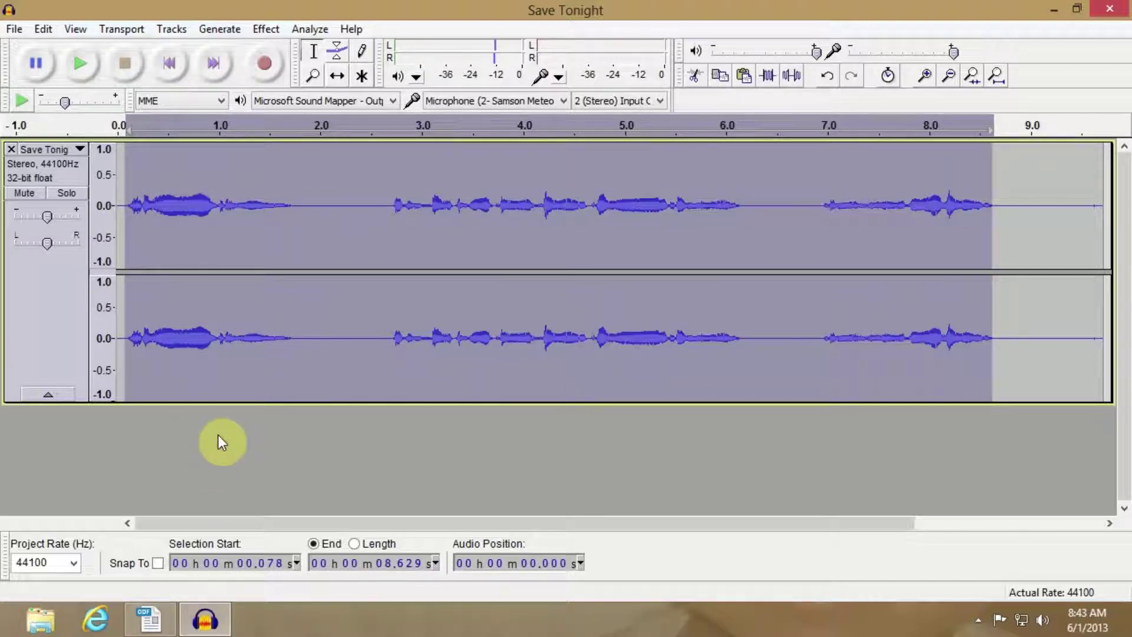
pyautogui.click(246, 378)
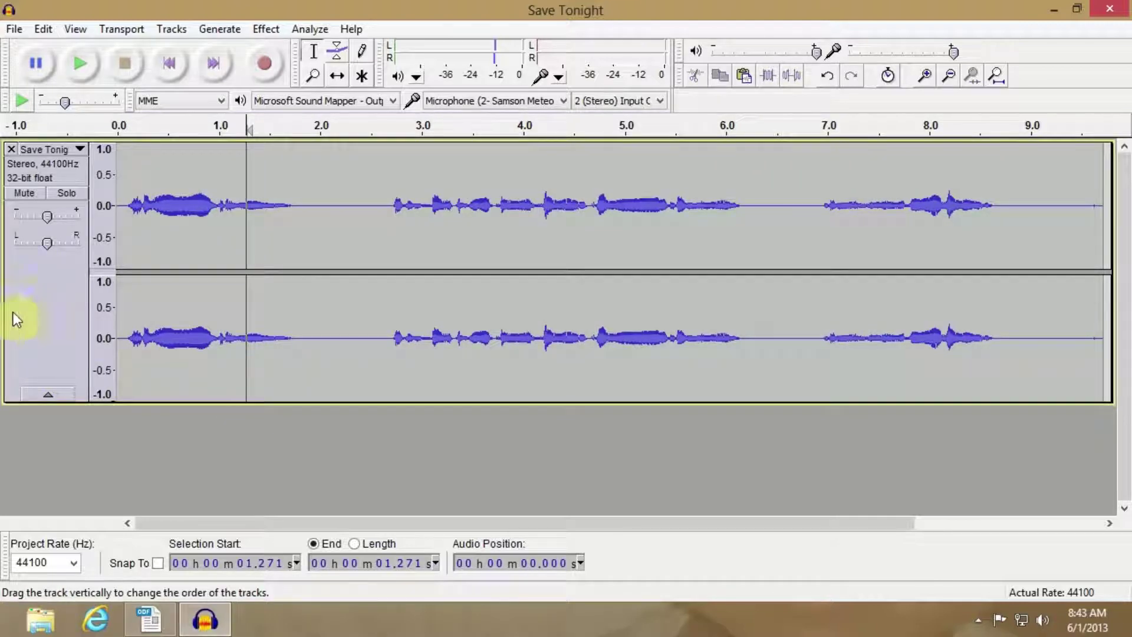
# Compress the whole track with a -12 dB threshold, -40 dB noise floor, 2:1 ratio, 0.2 s attack, 1.0 s decay and make-up gain
pyautogui.click(47, 306)
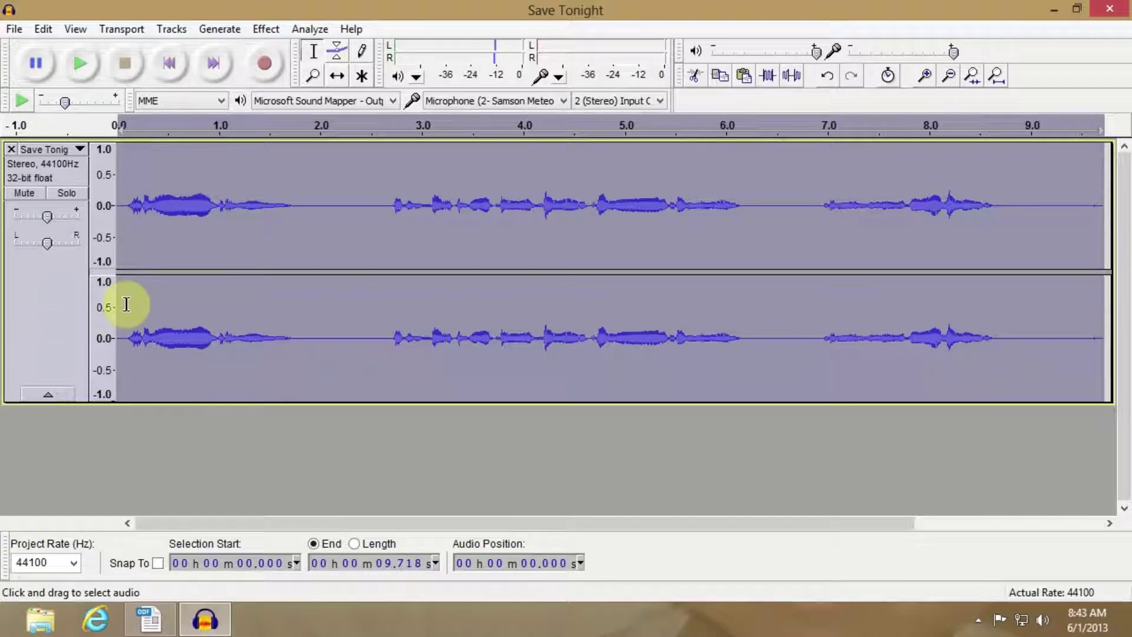
pyautogui.moveTo(318, 165); pyautogui.dragTo(515, 304)
pyautogui.click(134, 66)
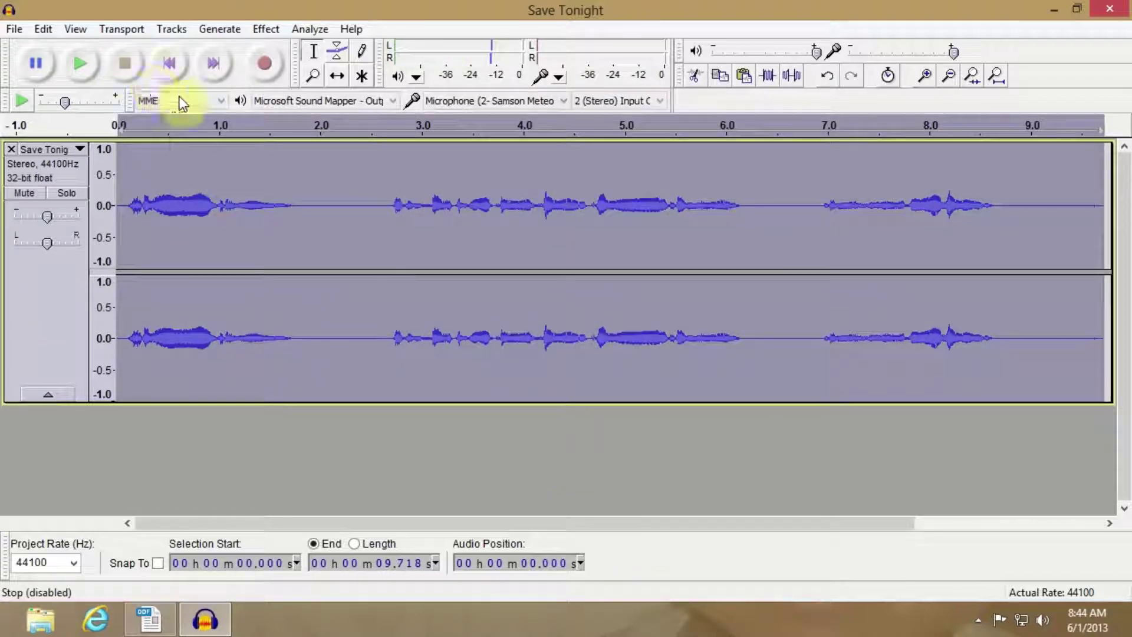
pyautogui.click(267, 29)
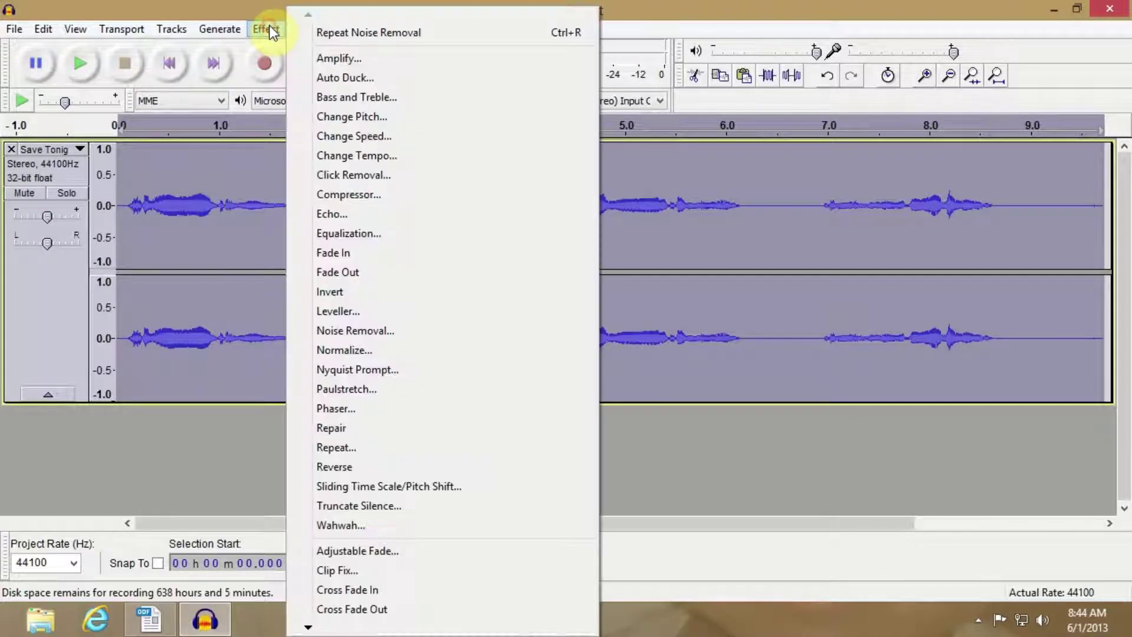
pyautogui.click(325, 200)
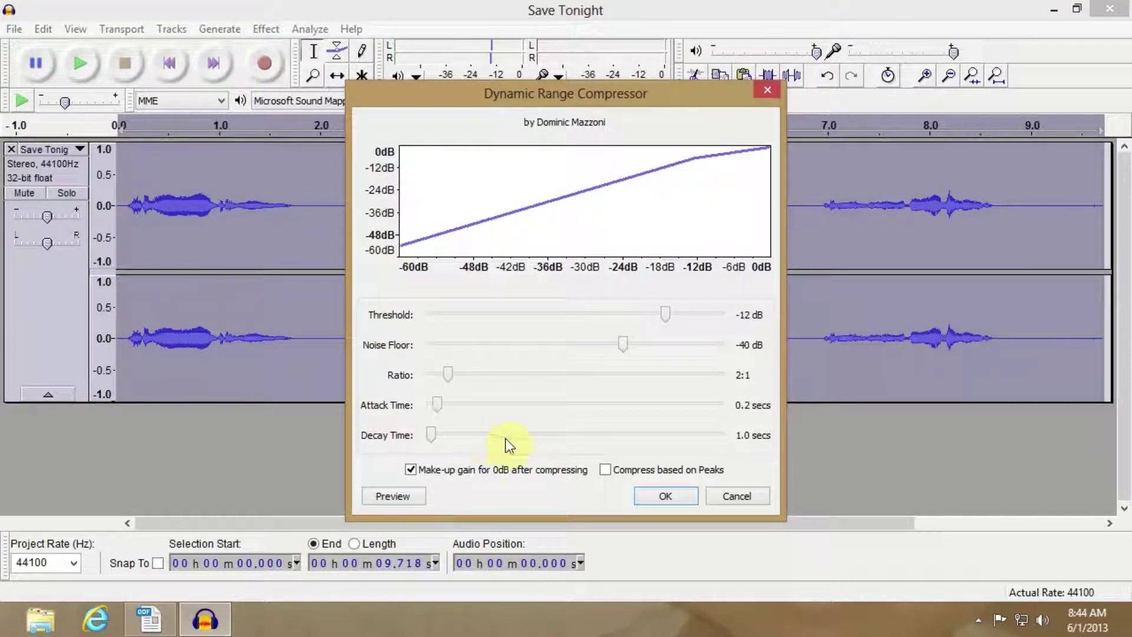
pyautogui.click(664, 498)
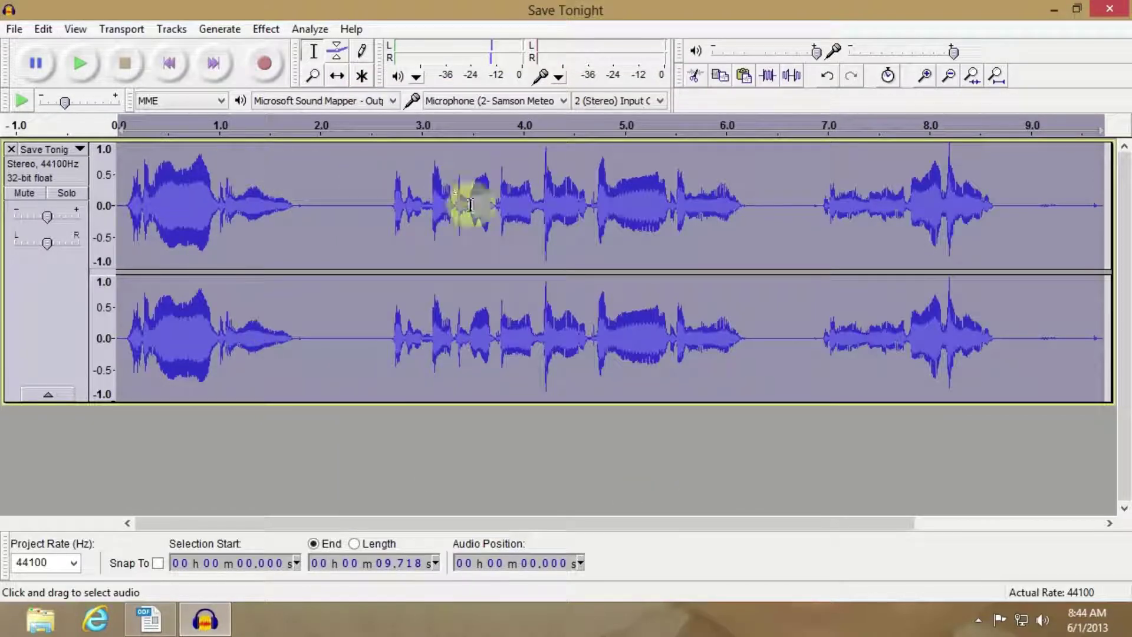
# Play the compressed track from the start, and delete its noisy tail from 9.073 s to the end
pyautogui.click(170, 66)
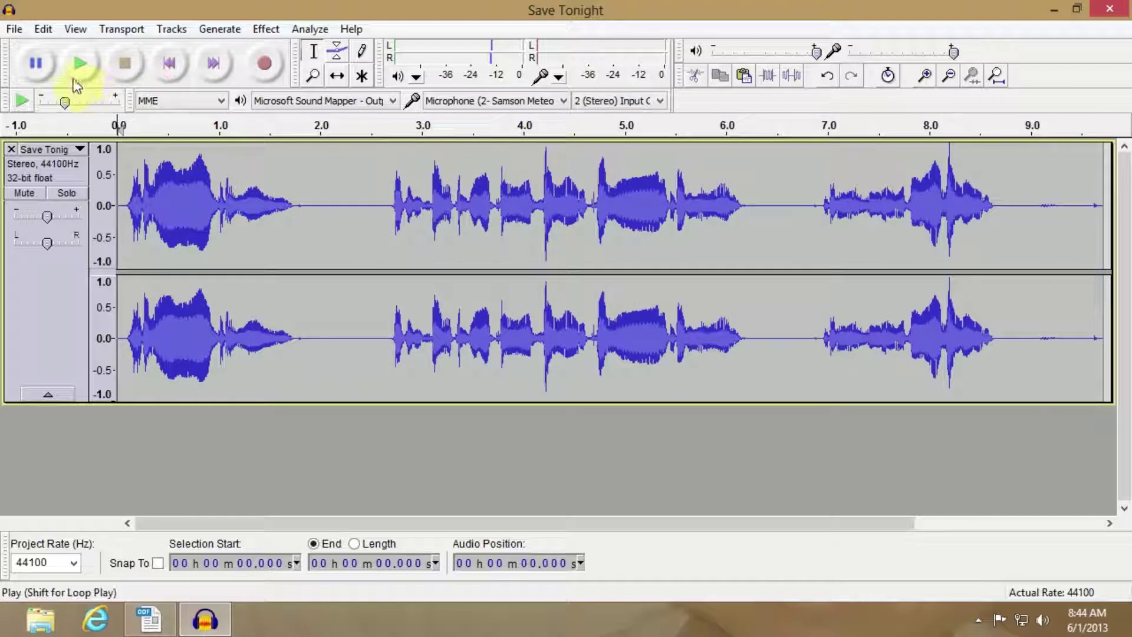
pyautogui.click(86, 71)
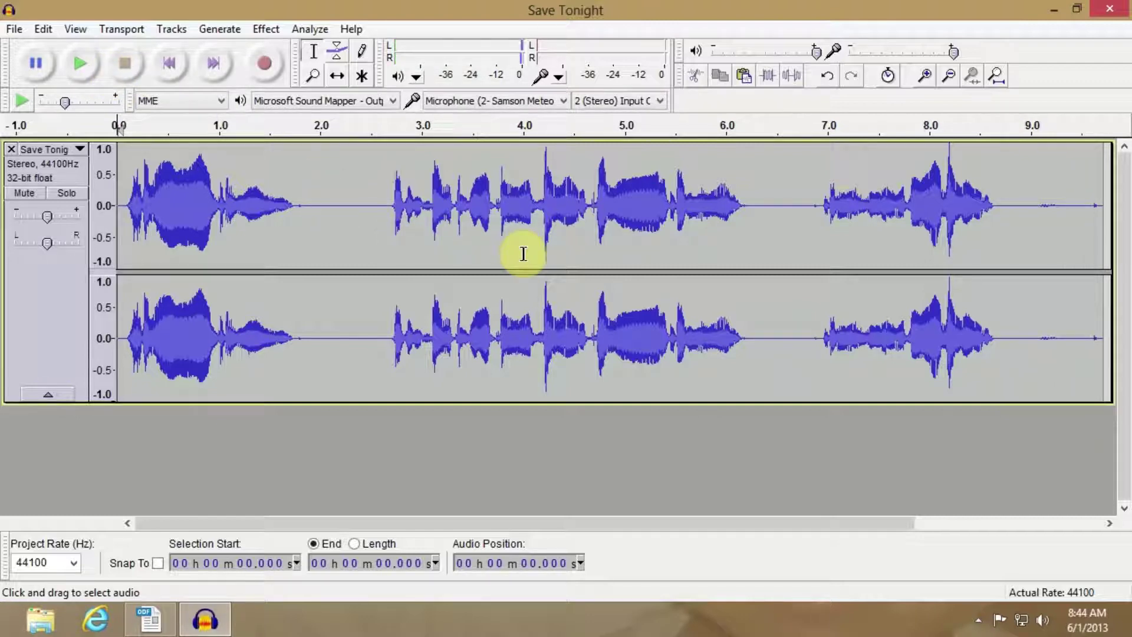
pyautogui.moveTo(1039, 213); pyautogui.dragTo(1106, 236)
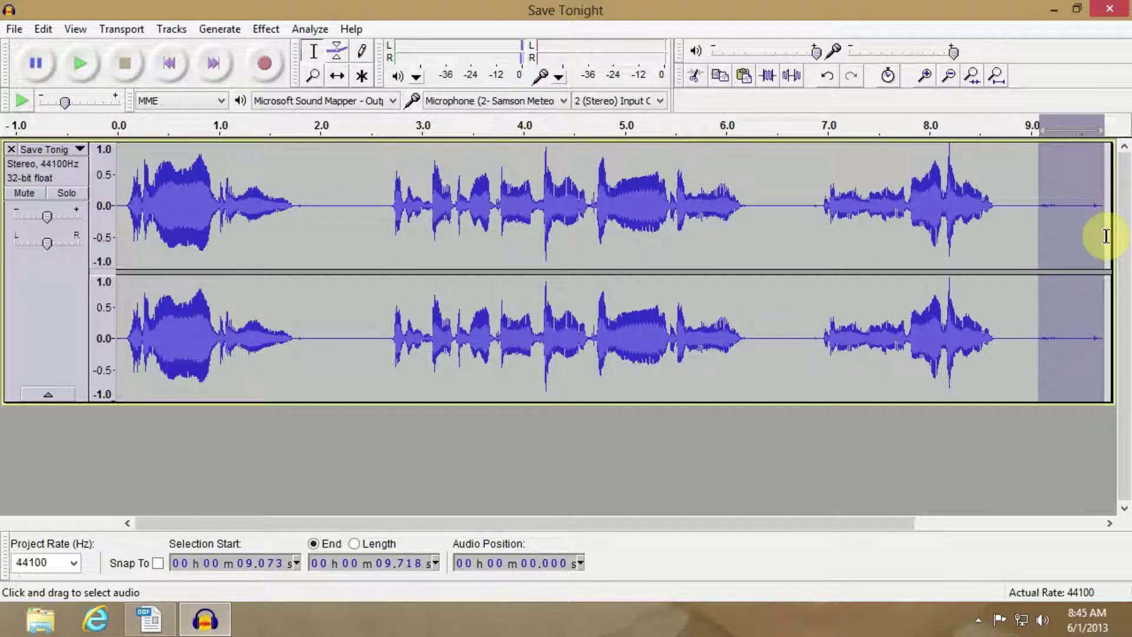
pyautogui.press('Delete')
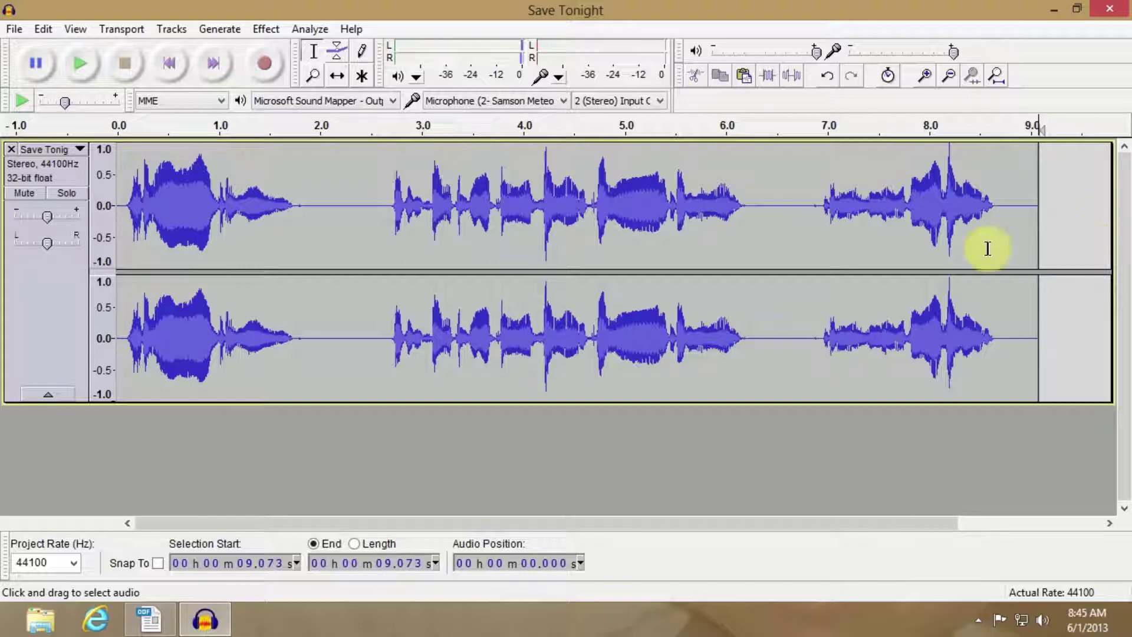
# Silence the short noises at 6.844–6.922 s and 1.776–1.985 s, and play the track from the start
pyautogui.moveTo(822, 201); pyautogui.dragTo(812, 202)
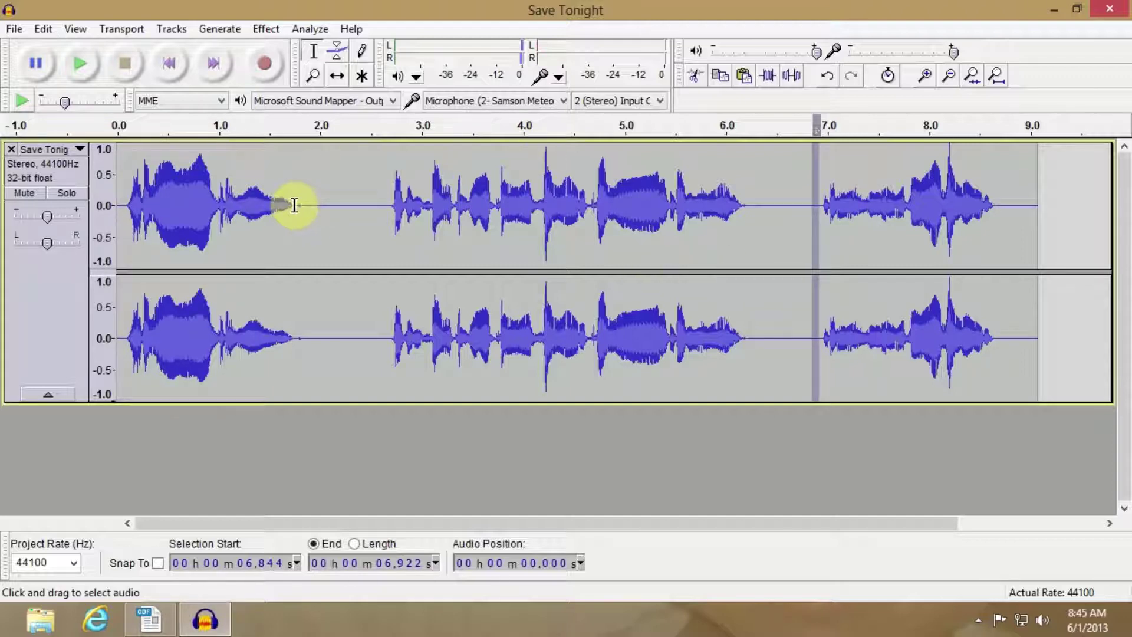
pyautogui.moveTo(299, 205); pyautogui.dragTo(320, 211)
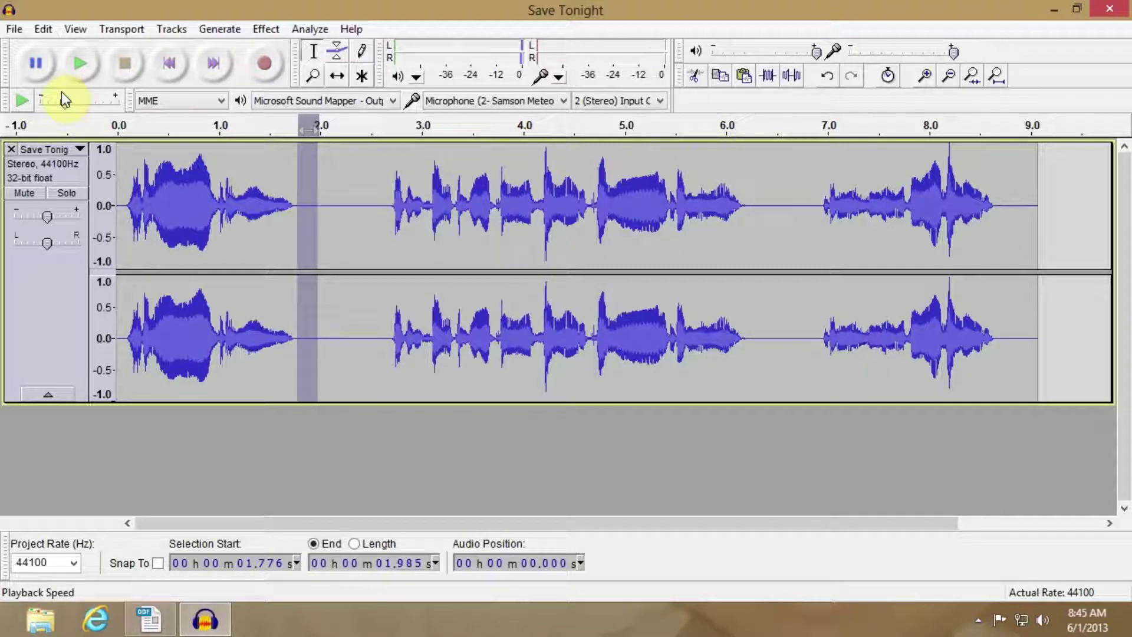
pyautogui.click(171, 73)
pyautogui.click(83, 72)
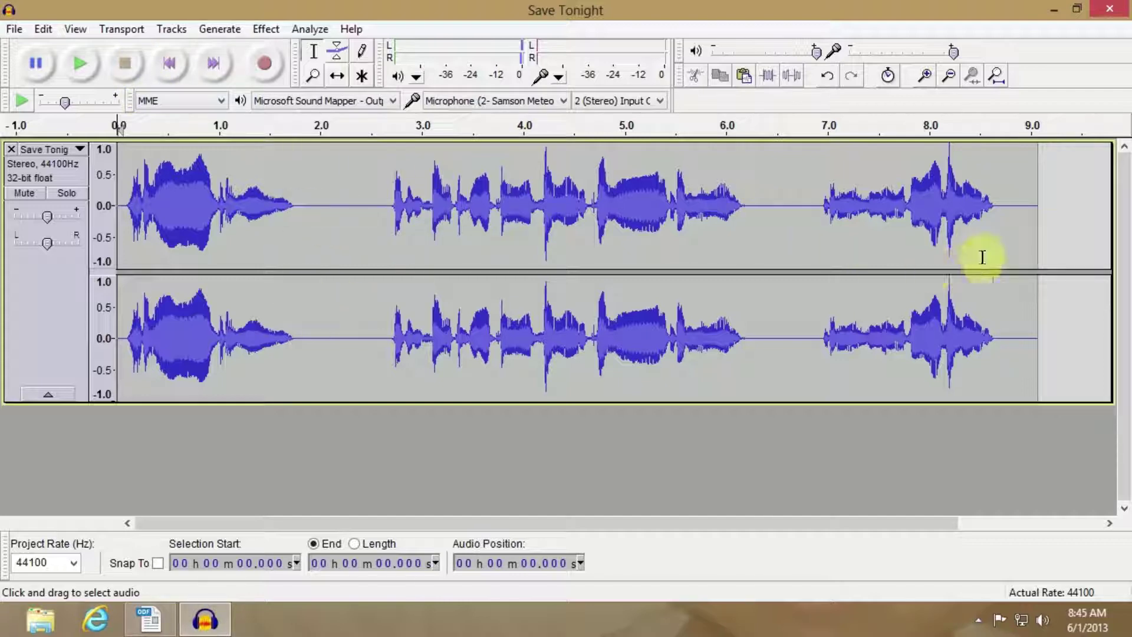
# Normalize the whole track to a maximum amplitude of -1.0 dB with DC offset removed, and play it
pyautogui.click(263, 30)
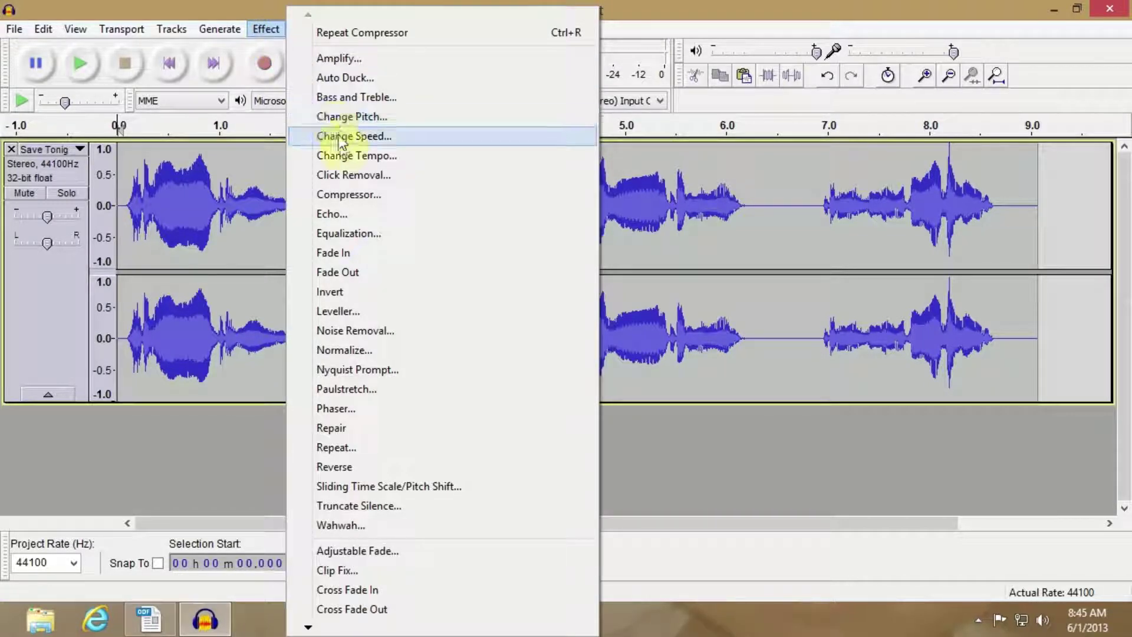
pyautogui.click(370, 353)
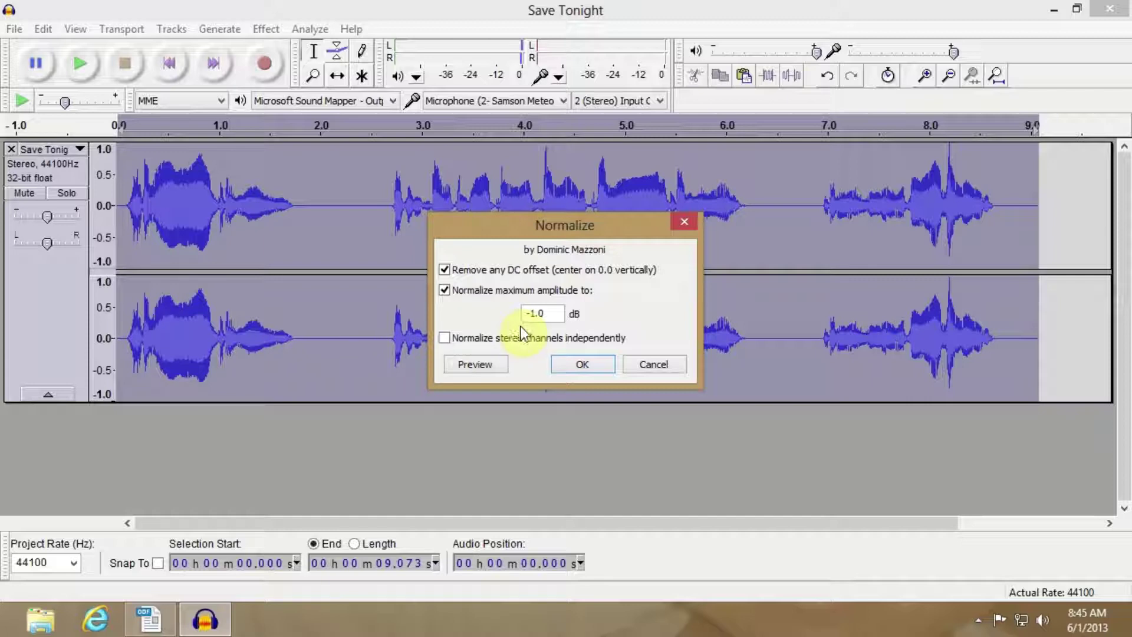
pyautogui.click(575, 366)
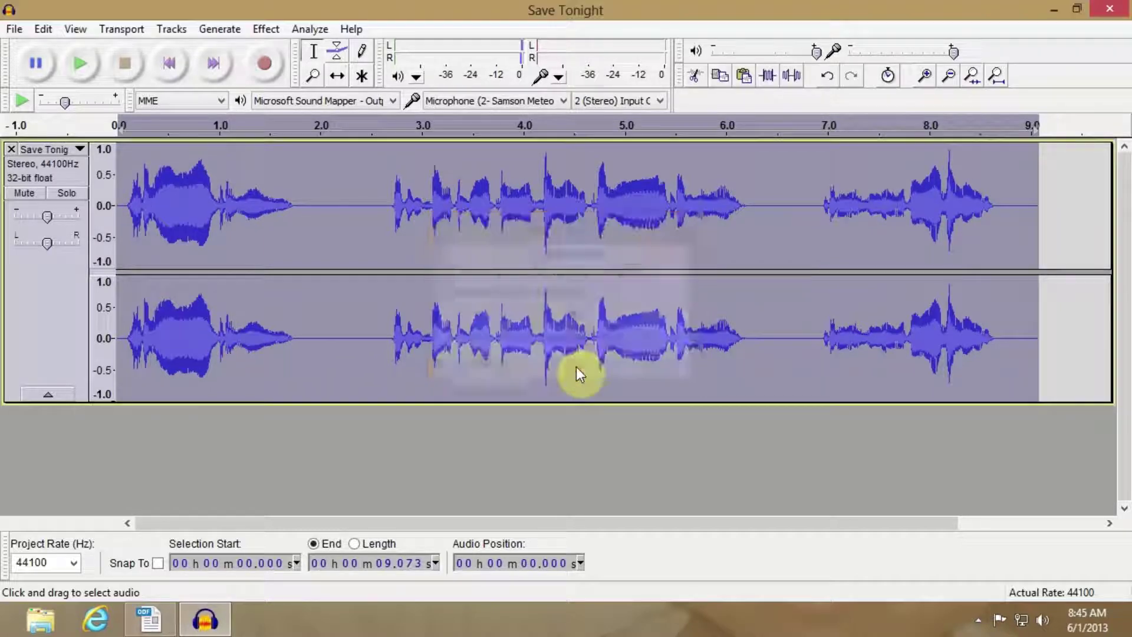
pyautogui.click(80, 72)
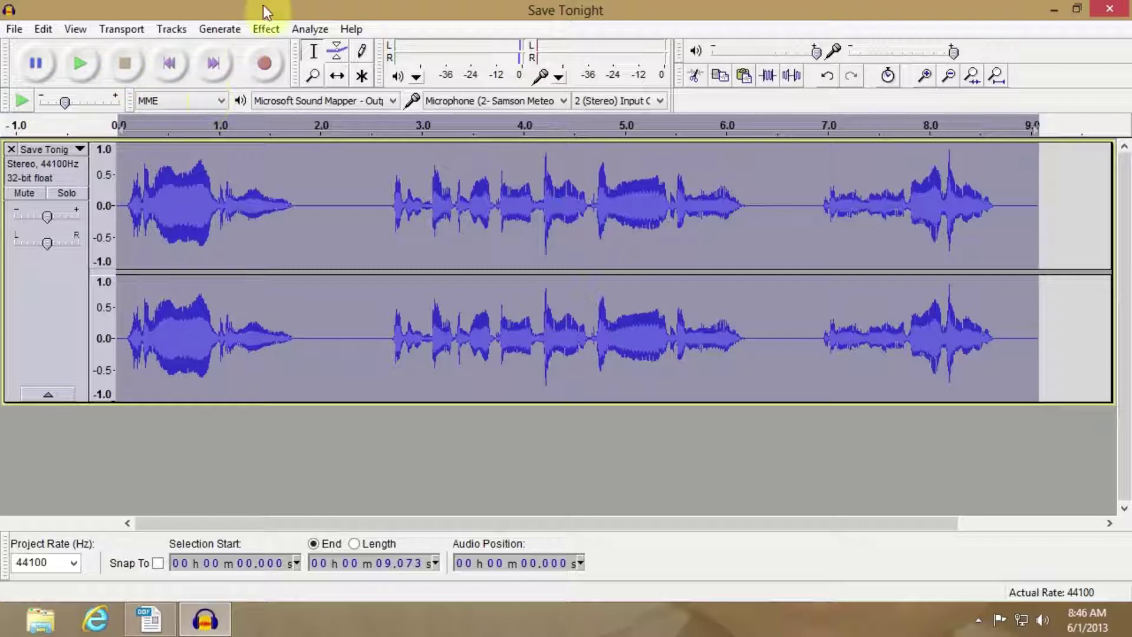
pyautogui.click(267, 29)
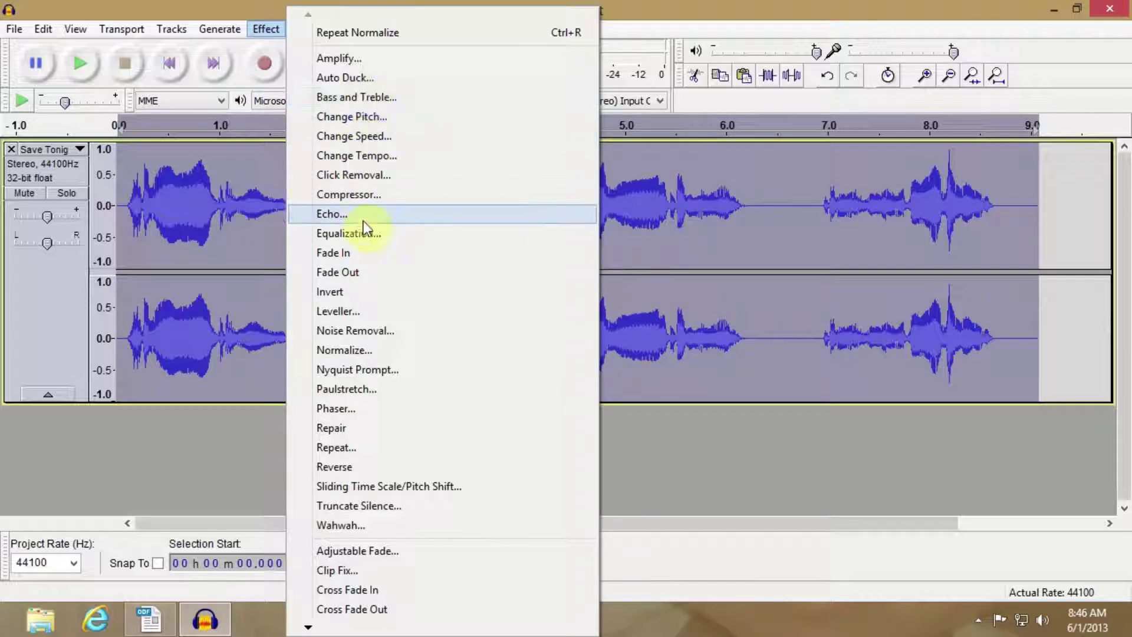
pyautogui.moveTo(228, 28)
pyautogui.moveTo(267, 29)
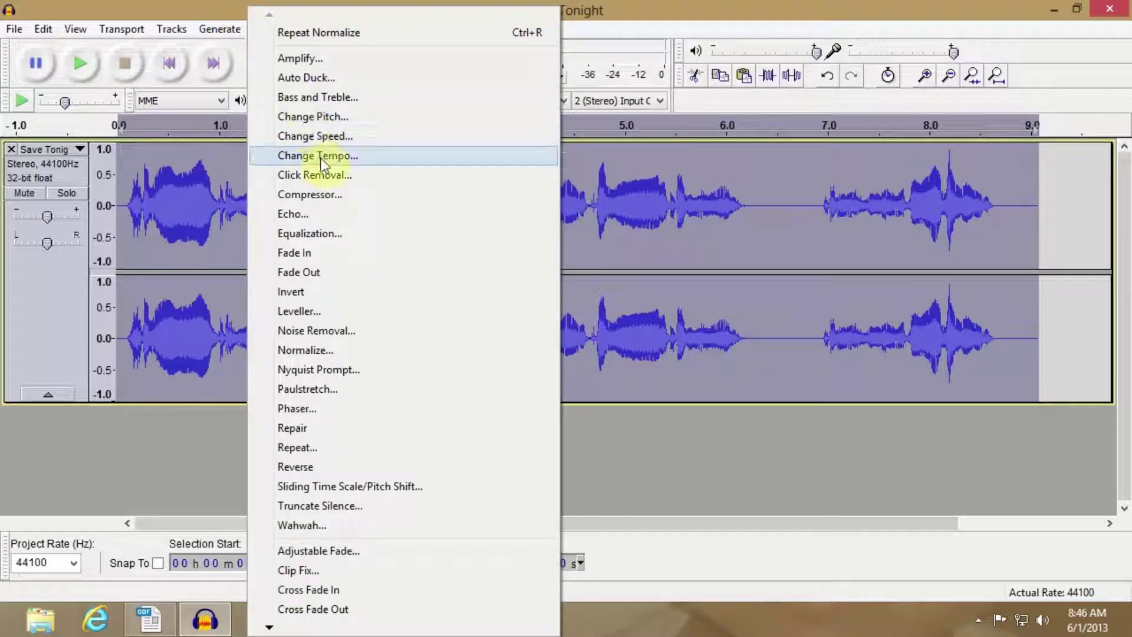
pyautogui.click(316, 348)
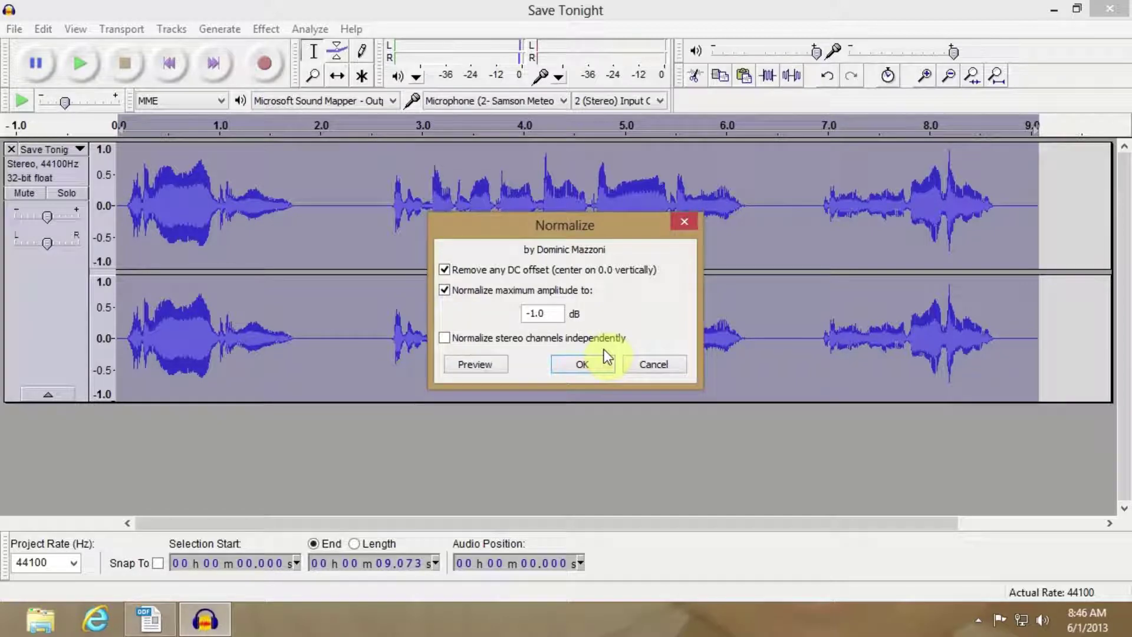
pyautogui.click(632, 367)
# Apply an Echo to the whole track with a 1 second delay time and a decay factor of 0.5
pyautogui.click(265, 29)
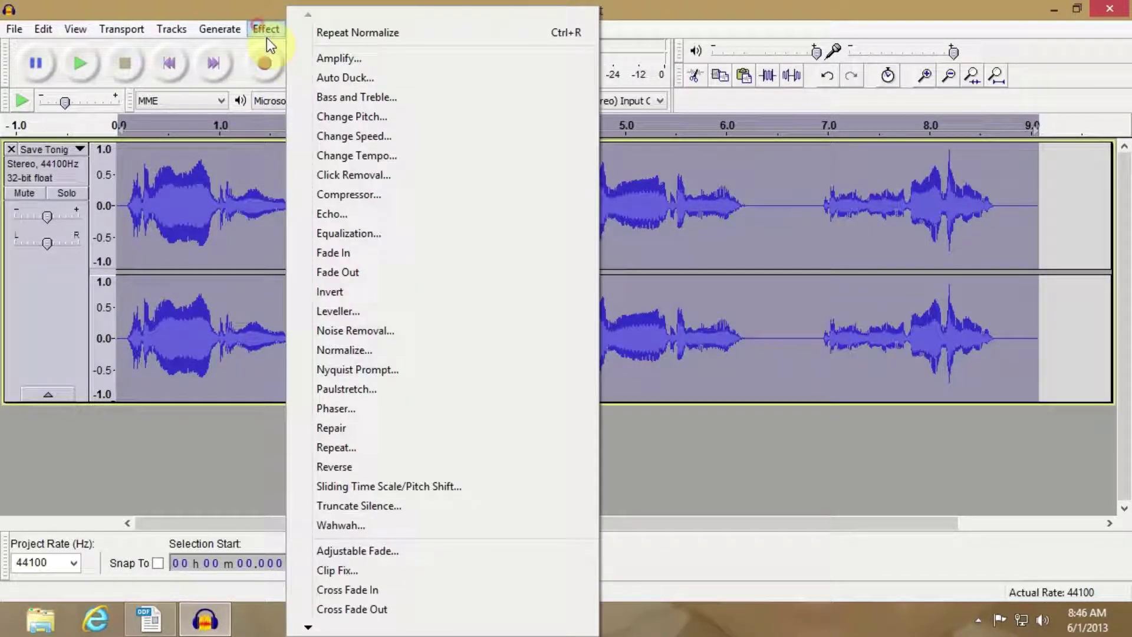
pyautogui.click(346, 214)
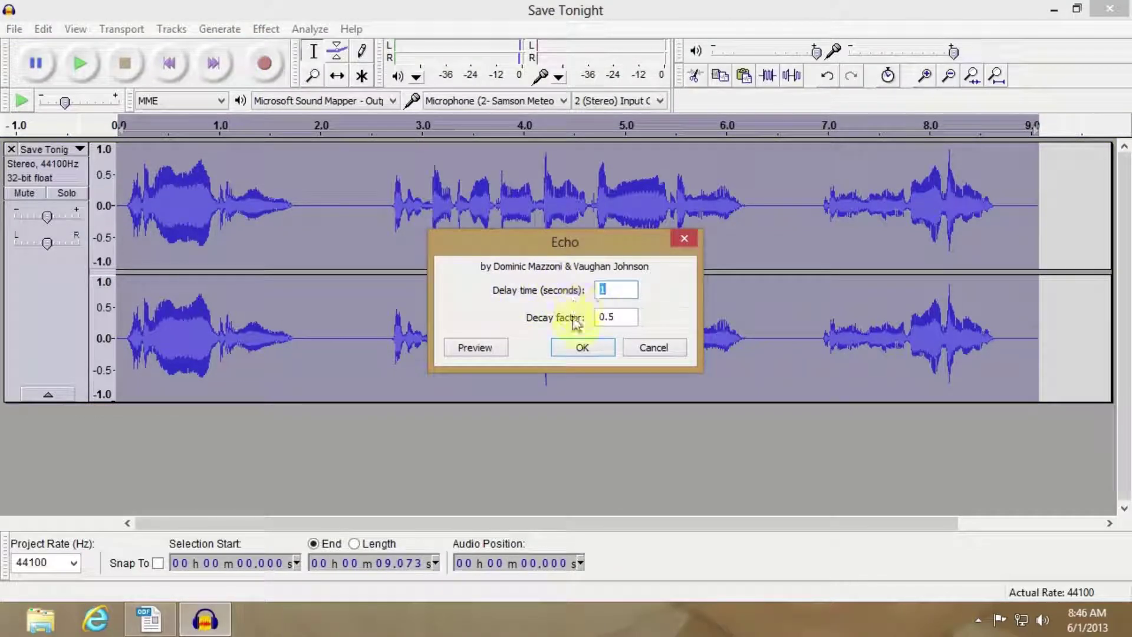
pyautogui.click(582, 347)
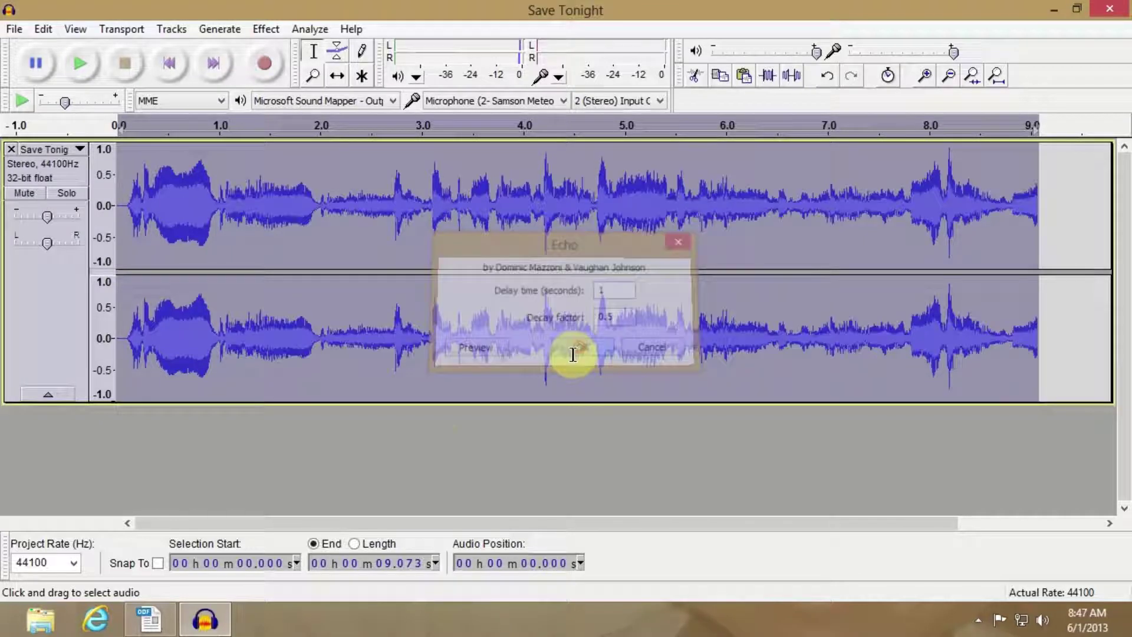
# Play the echoed track from the start and stop the playback
pyautogui.click(82, 62)
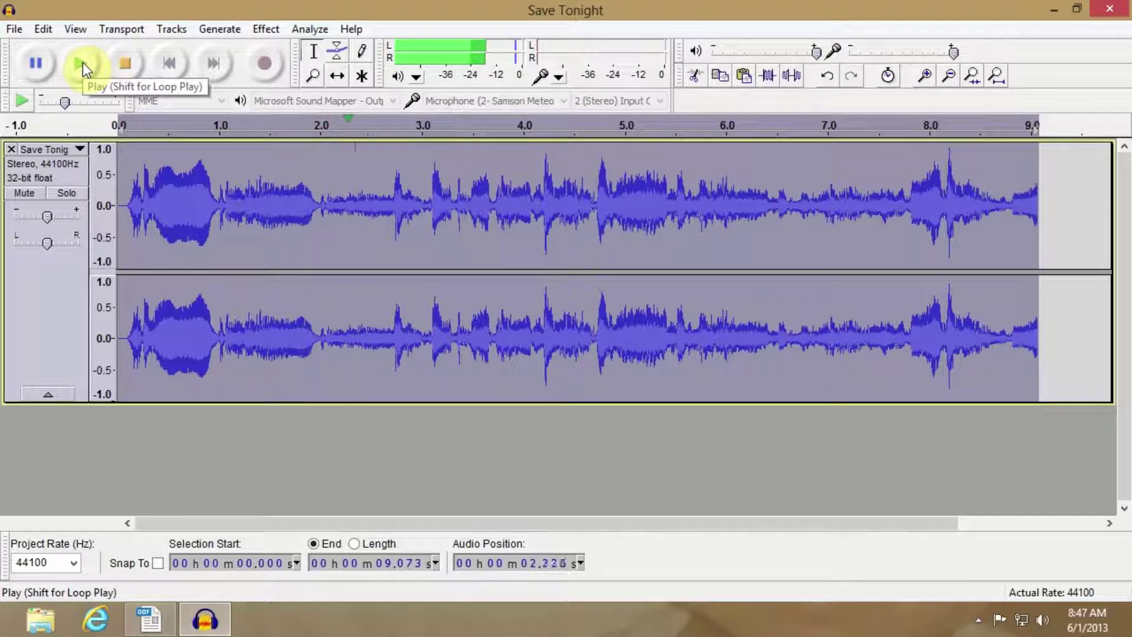
pyautogui.click(119, 66)
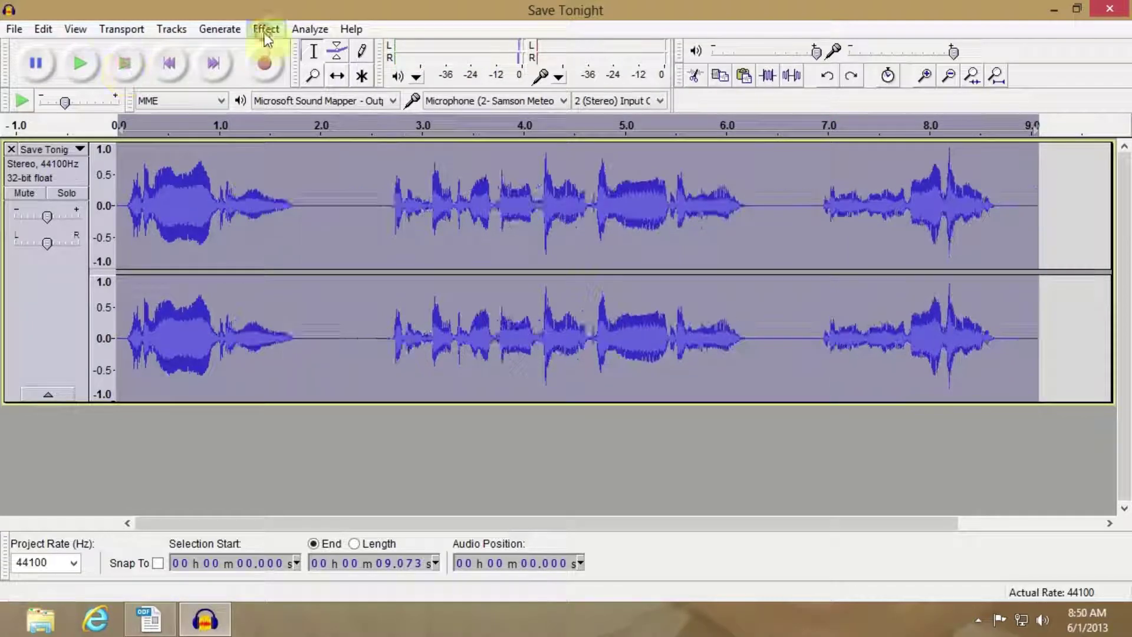
# Try an Echo on the whole track with a delay time of 0.1 seconds and a decay factor of 0.2
pyautogui.click(266, 29)
pyautogui.click(332, 213)
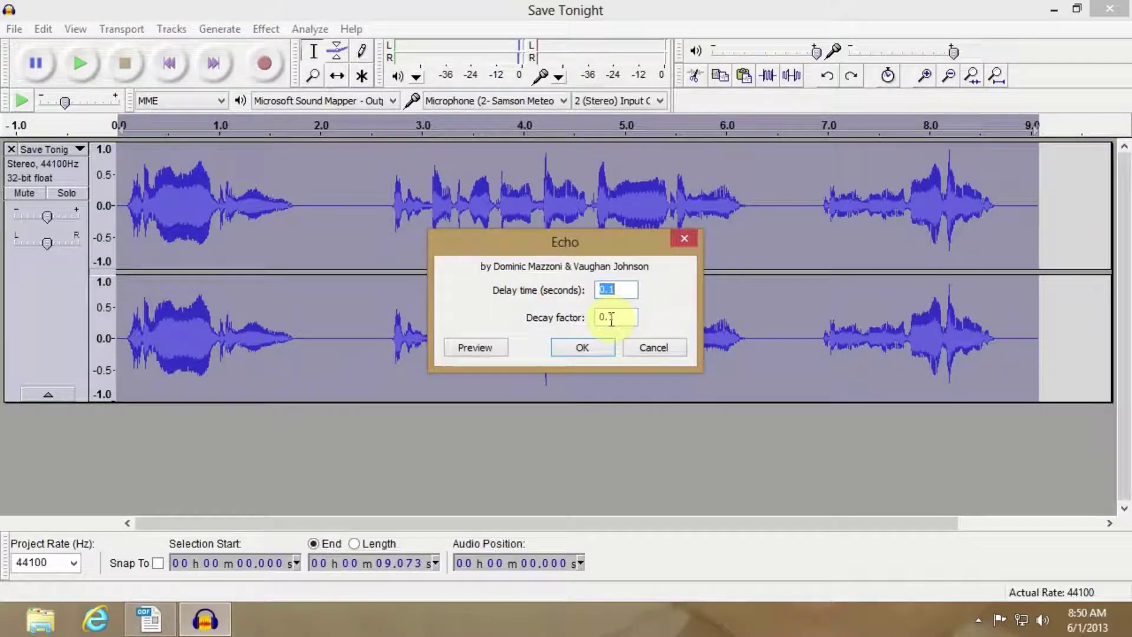
pyautogui.moveTo(610, 319); pyautogui.dragTo(628, 320)
pyautogui.write('2')
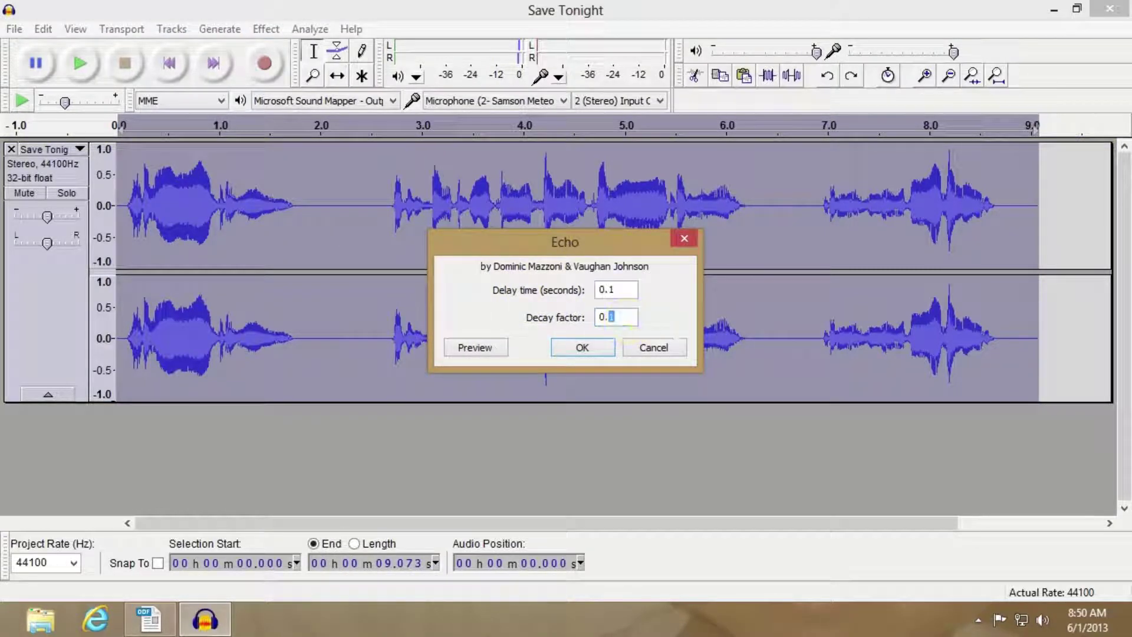
pyautogui.click(590, 345)
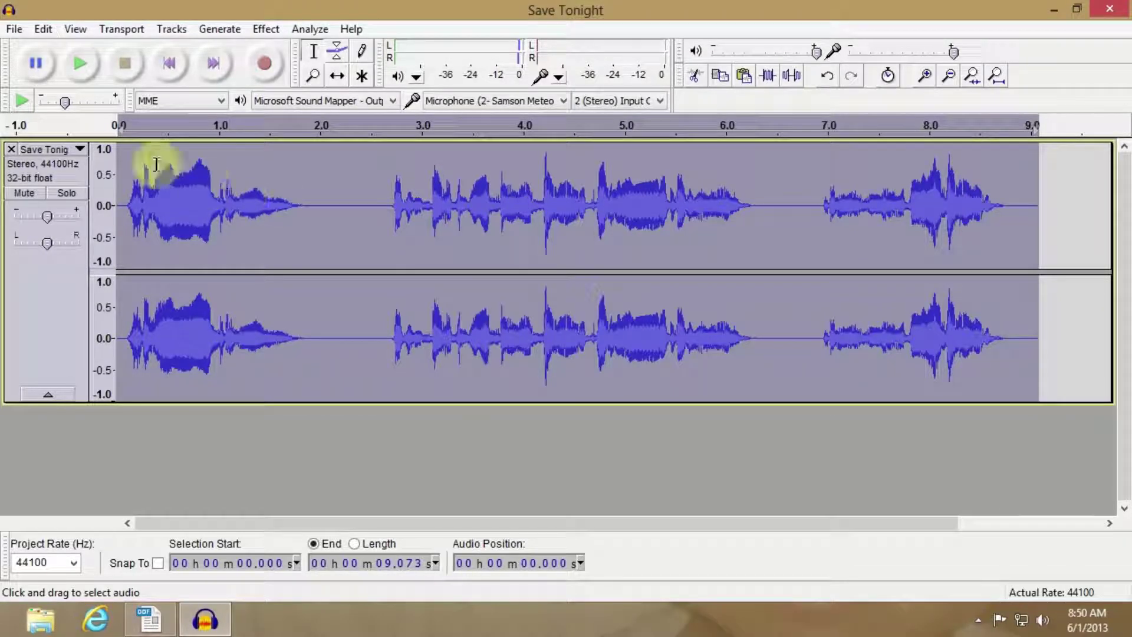
# Play the track with the short echo from the start, and undo the Echo
pyautogui.click(126, 126)
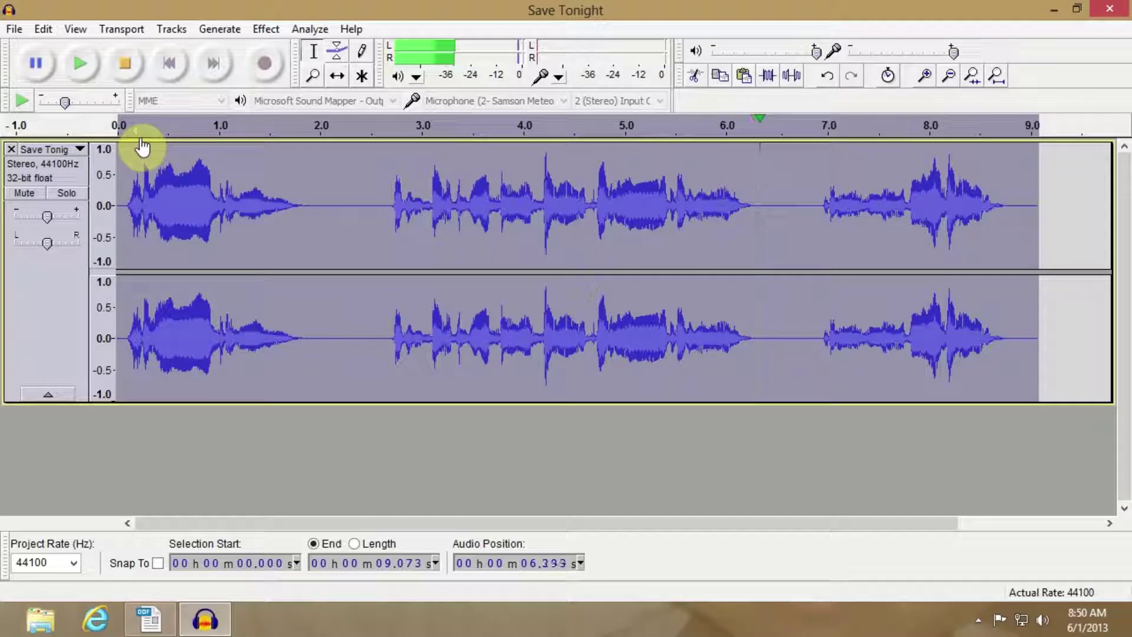
pyautogui.click(125, 66)
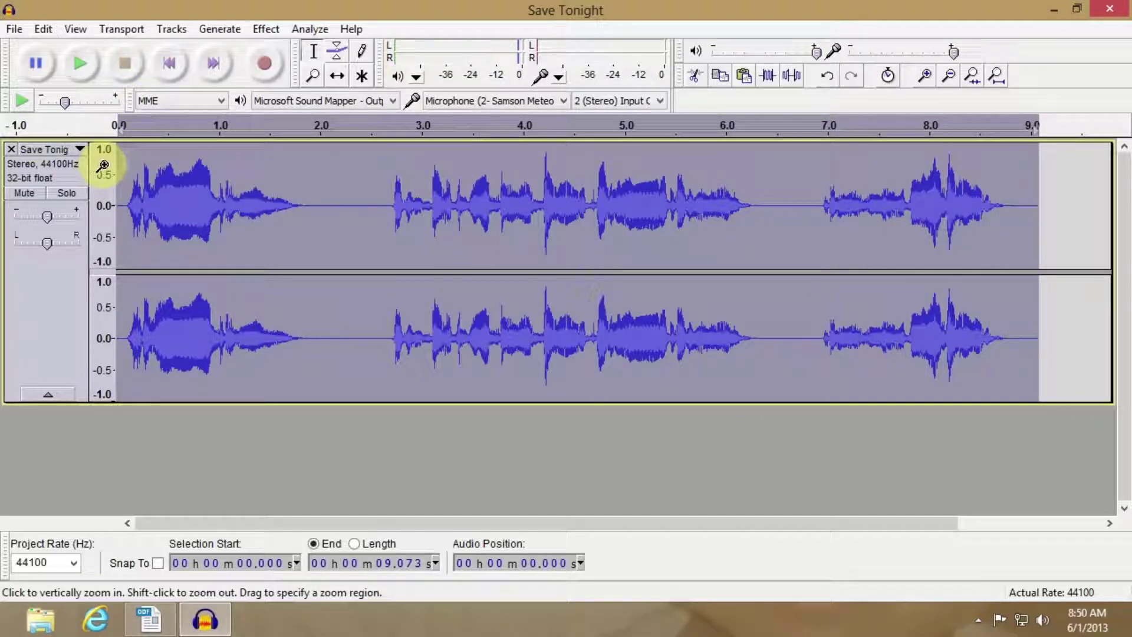
pyautogui.hotkey('ctrl', 'z')
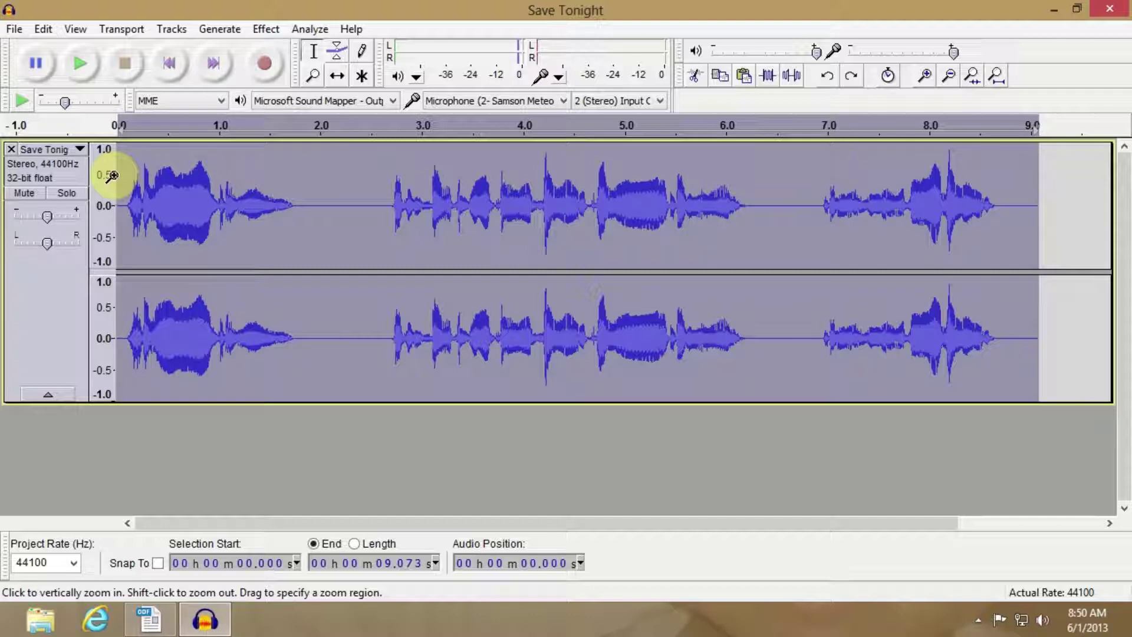
# Try the GVerb reverb on the whole track with its default settings
pyautogui.click(264, 30)
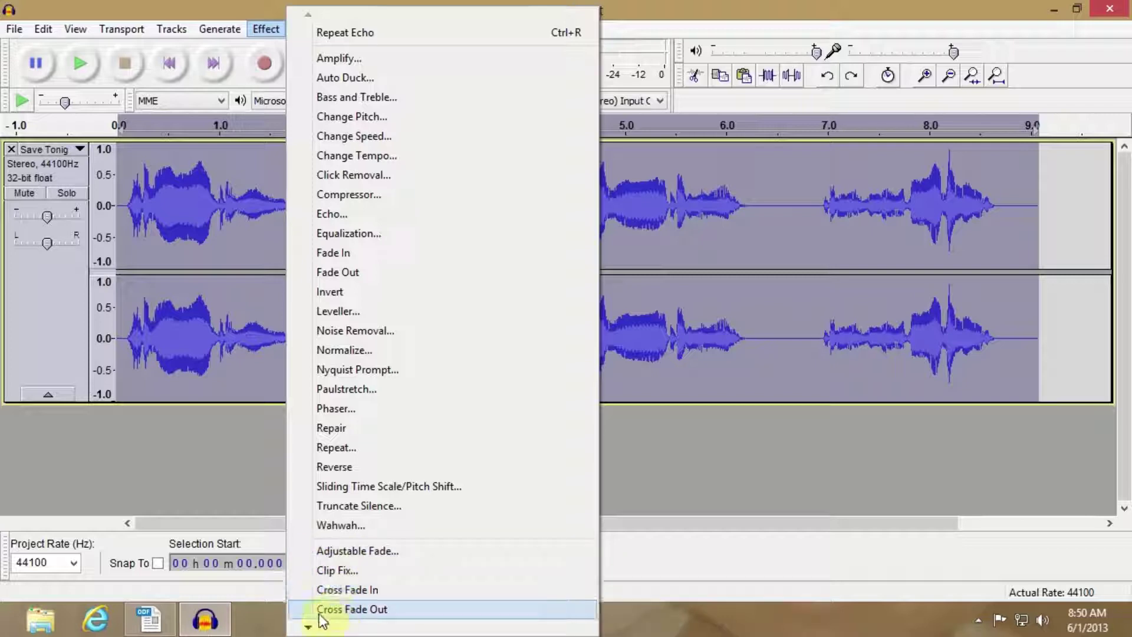
pyautogui.moveTo(307, 627)
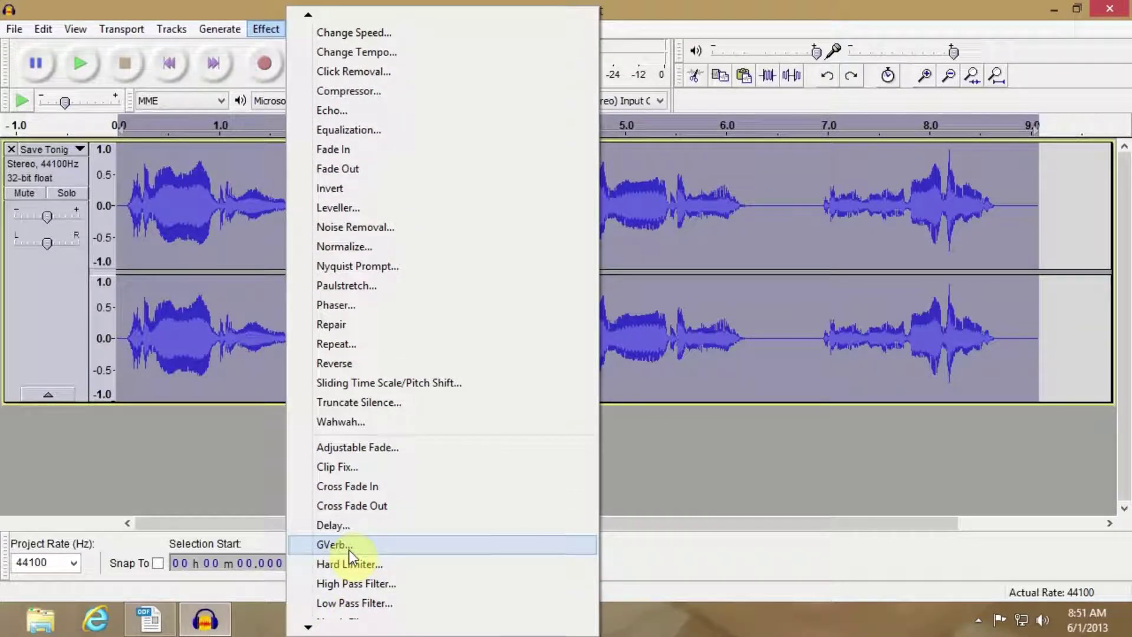
pyautogui.click(349, 545)
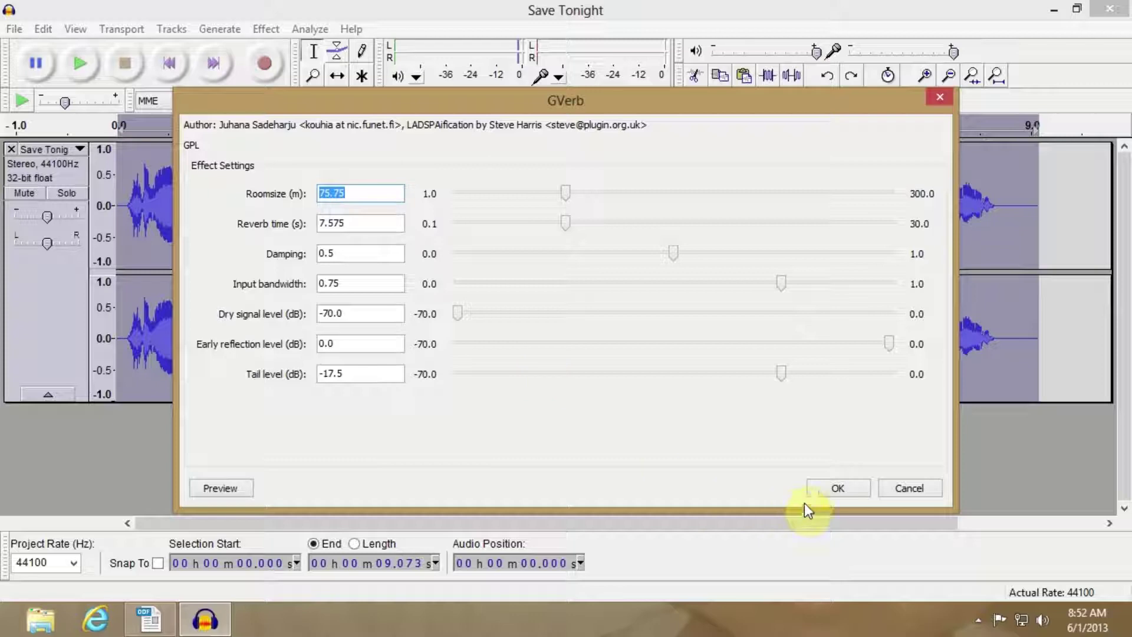
pyautogui.click(836, 487)
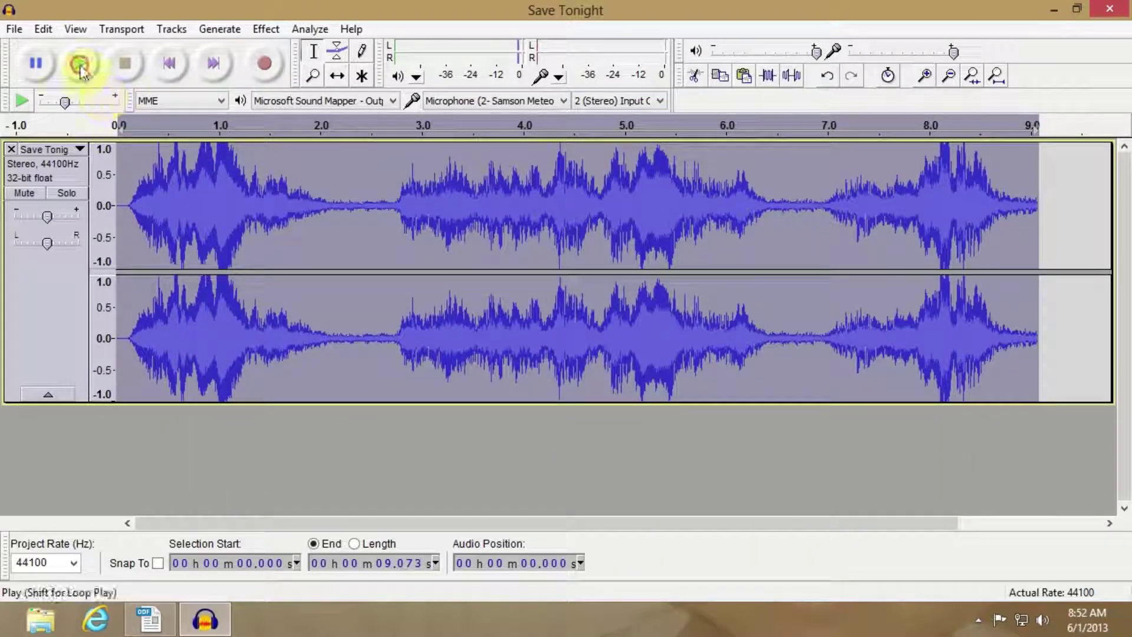
# Play the track with the default reverb, and undo the GVerb effect
pyautogui.click(80, 64)
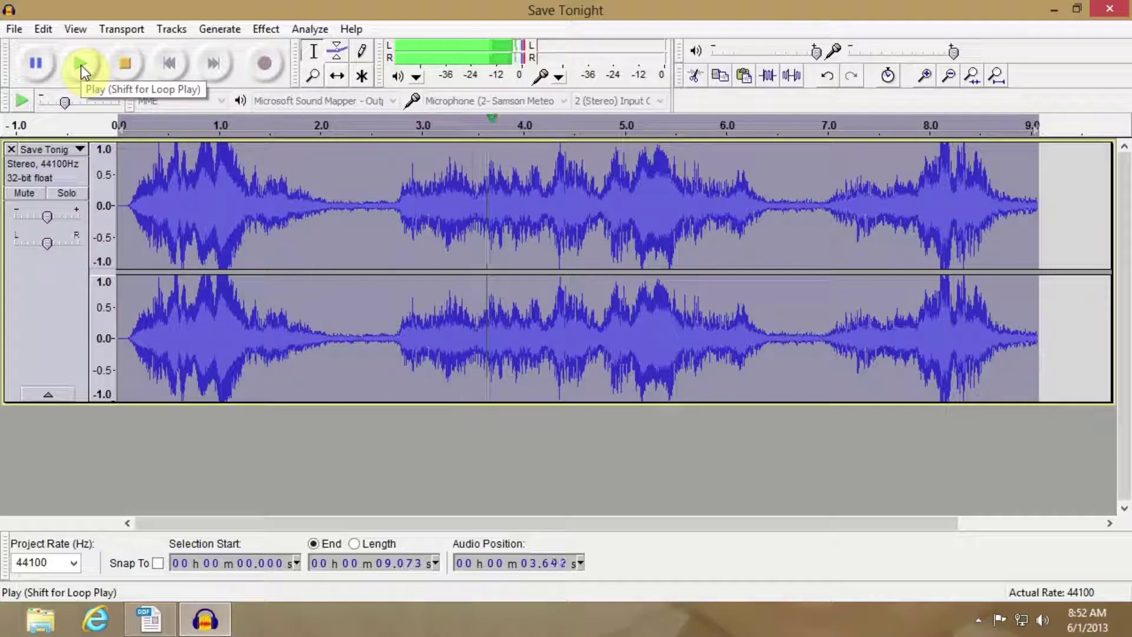
pyautogui.click(129, 72)
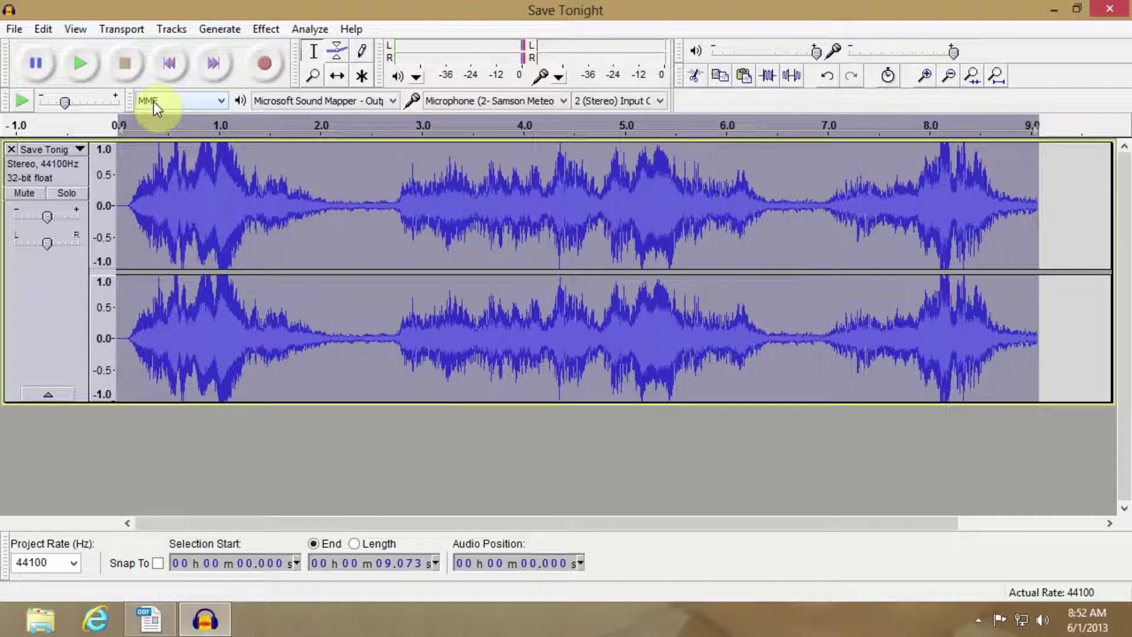
pyautogui.hotkey('ctrl', 'z')
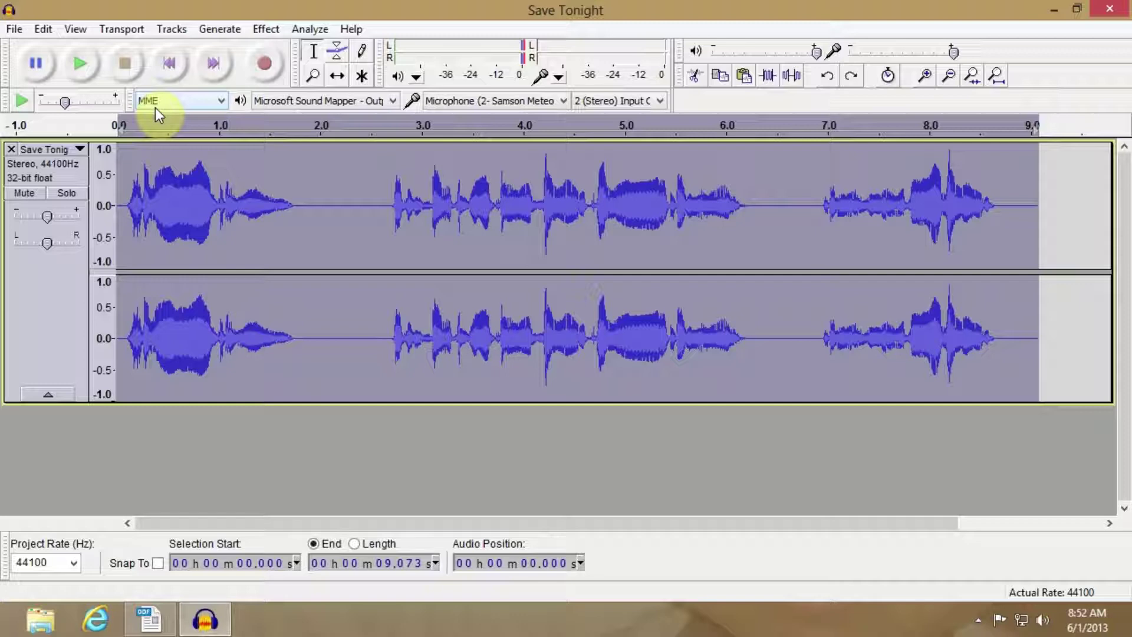
# Start GVerb on the whole track with a roomsize of 40 m, a reverb time of 4 s and damping of 0.9
pyautogui.click(265, 30)
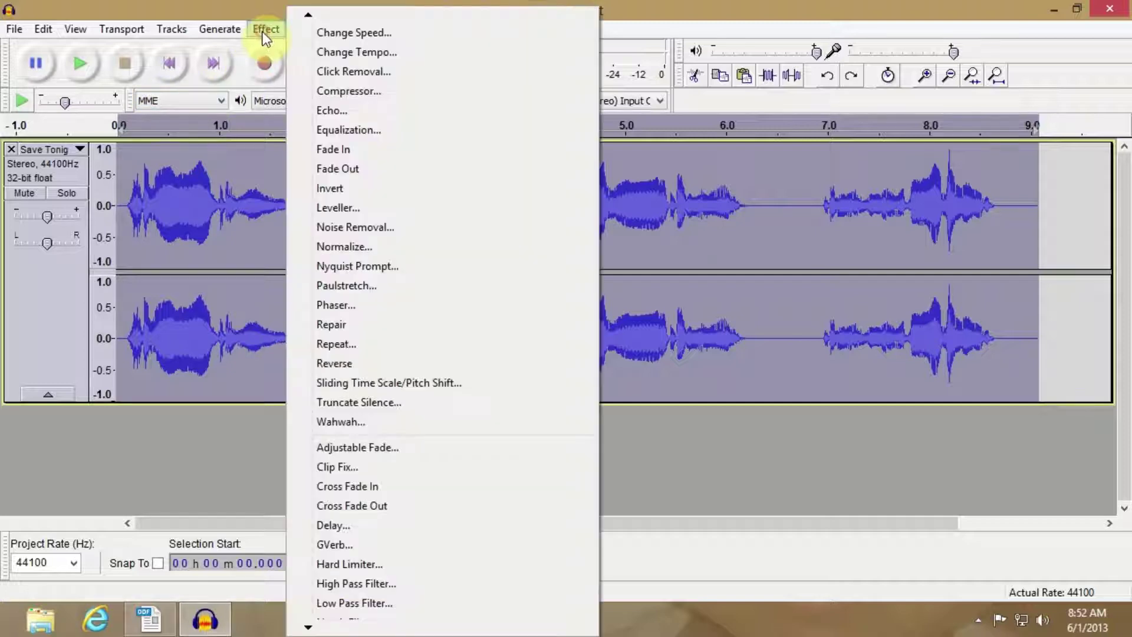
pyautogui.click(348, 544)
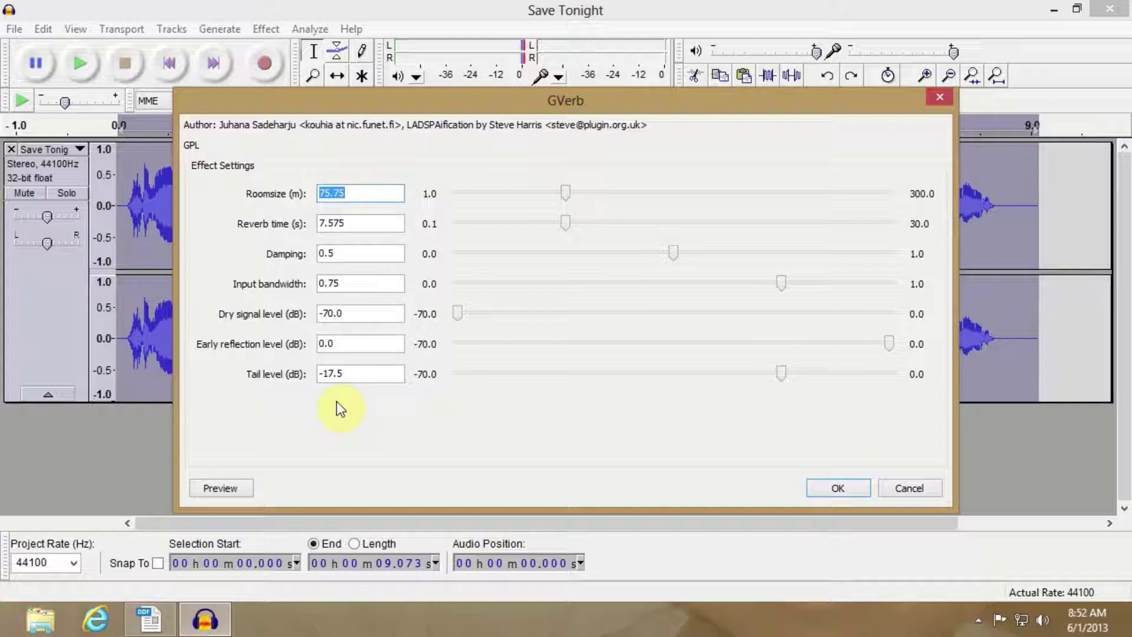
pyautogui.write('40')
pyautogui.press('Tab')
pyautogui.press('Tab')
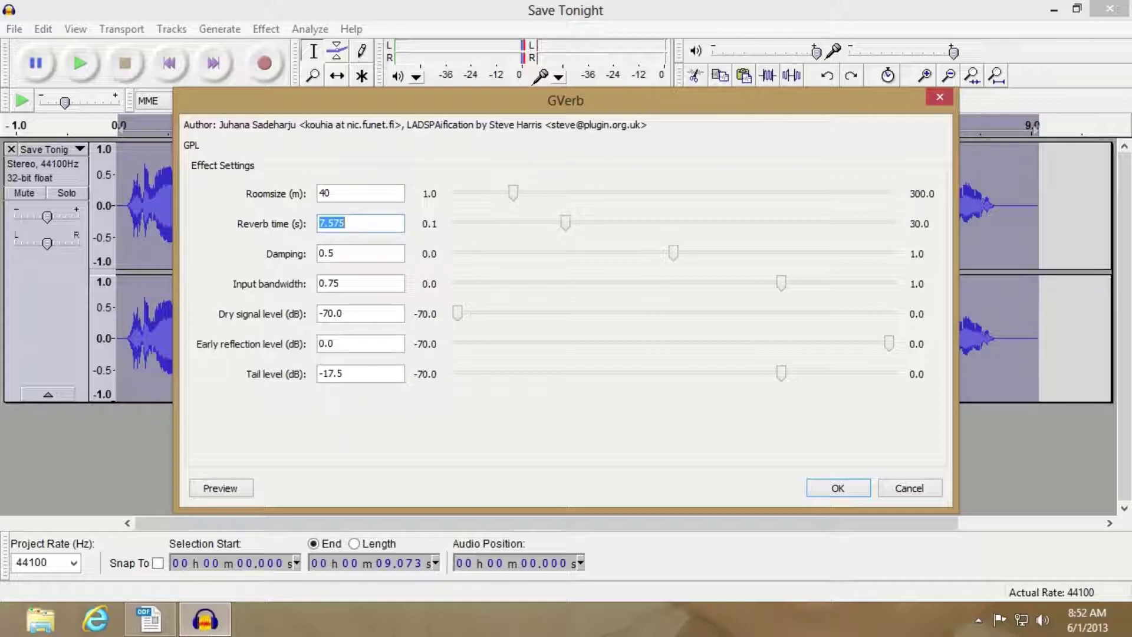
pyautogui.write('4')
pyautogui.press('Tab')
pyautogui.press('Tab')
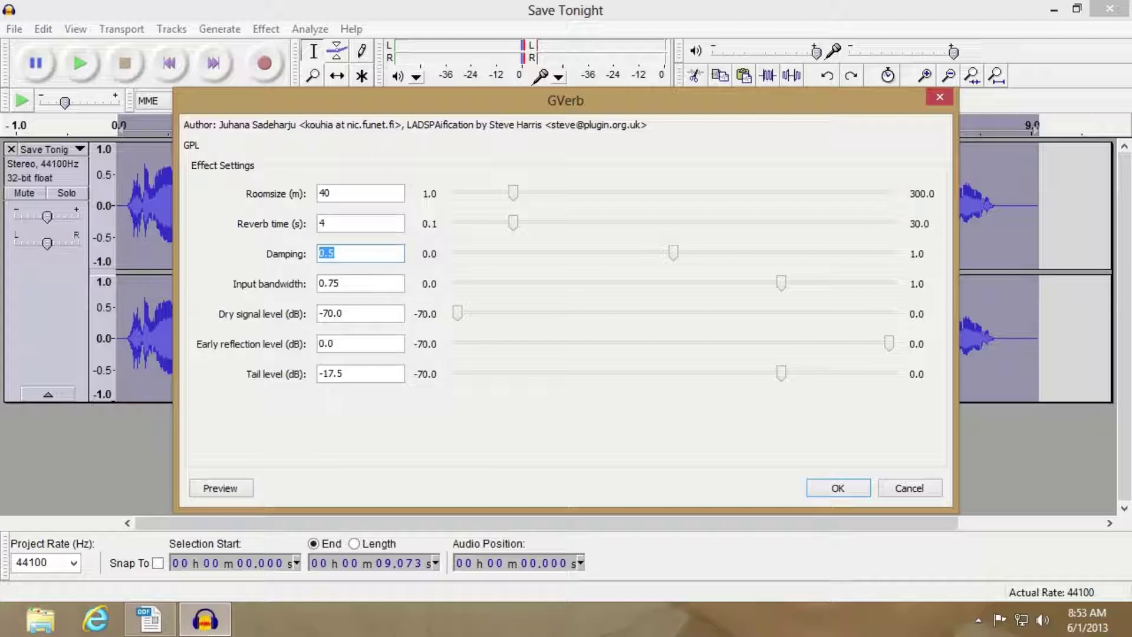
pyautogui.write('.9')
pyautogui.press('Tab')
pyautogui.press('Tab')
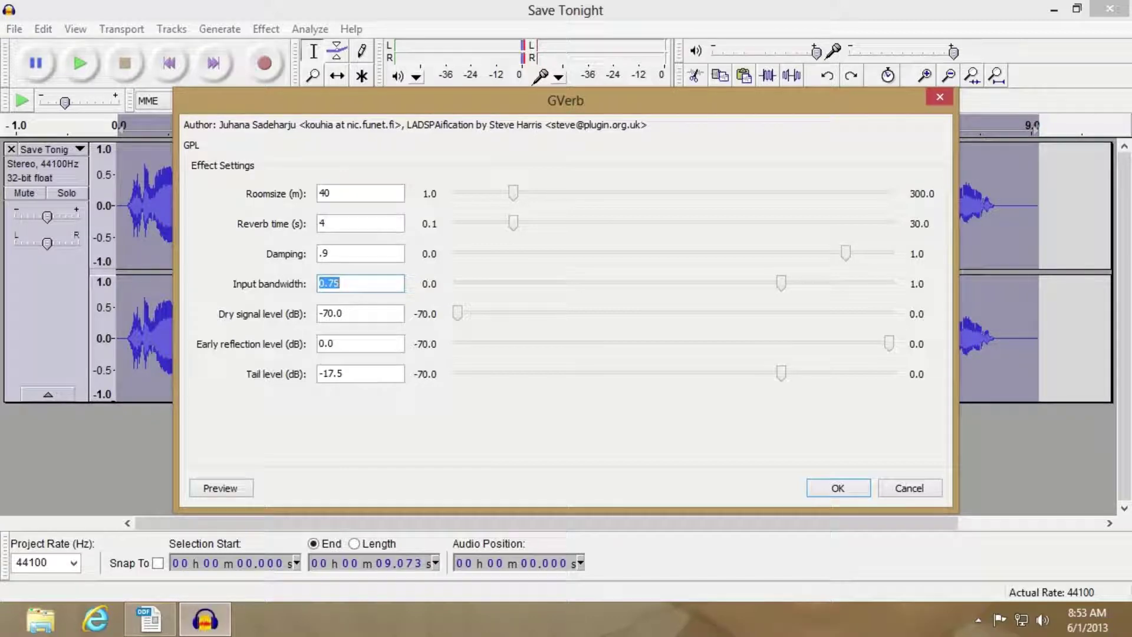
# Set the dry signal level to 0 dB, early reflection level to -22 dB and tail level to -28 dB, and apply GVerb
pyautogui.press('Tab')
pyautogui.press('Tab')
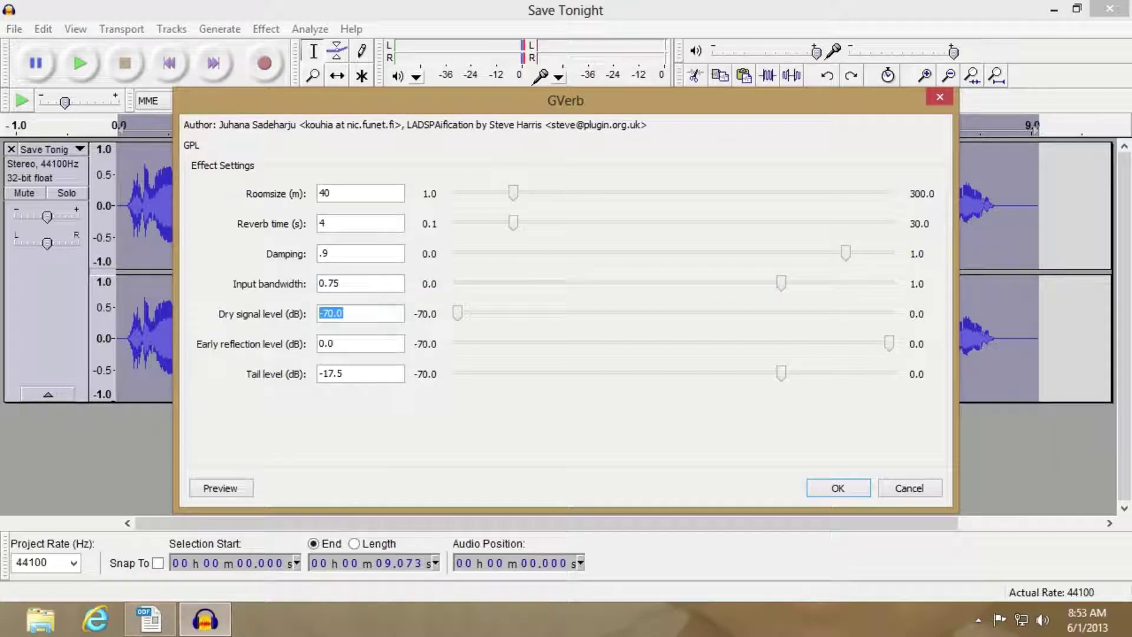
pyautogui.write('0')
pyautogui.press('Tab')
pyautogui.press('Tab')
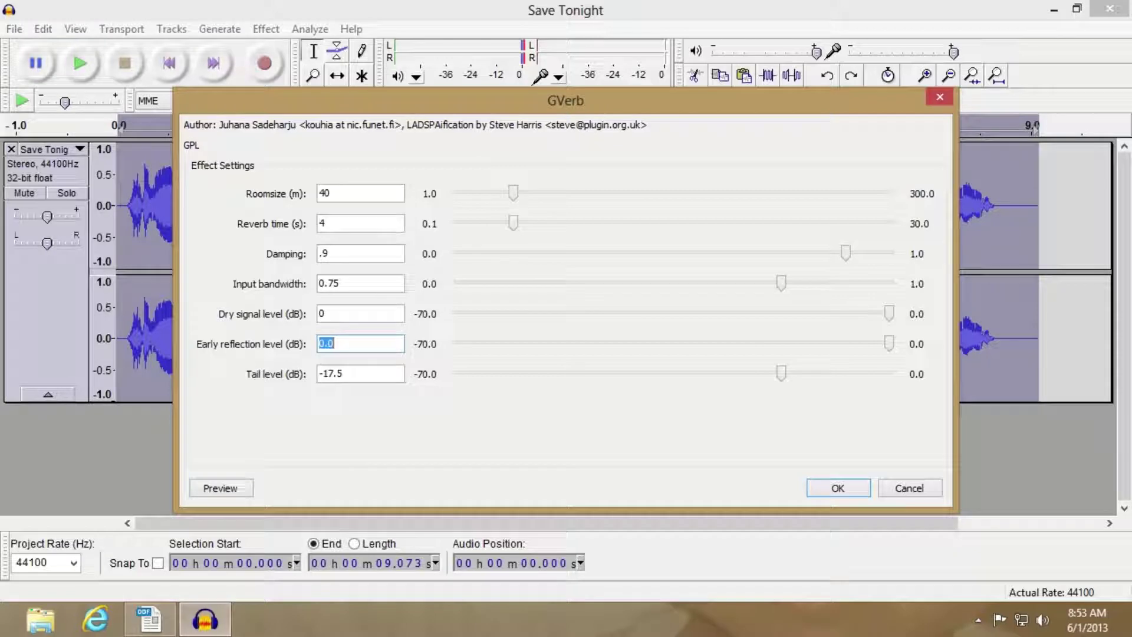
pyautogui.write('-22')
pyautogui.press('Tab')
pyautogui.press('Tab')
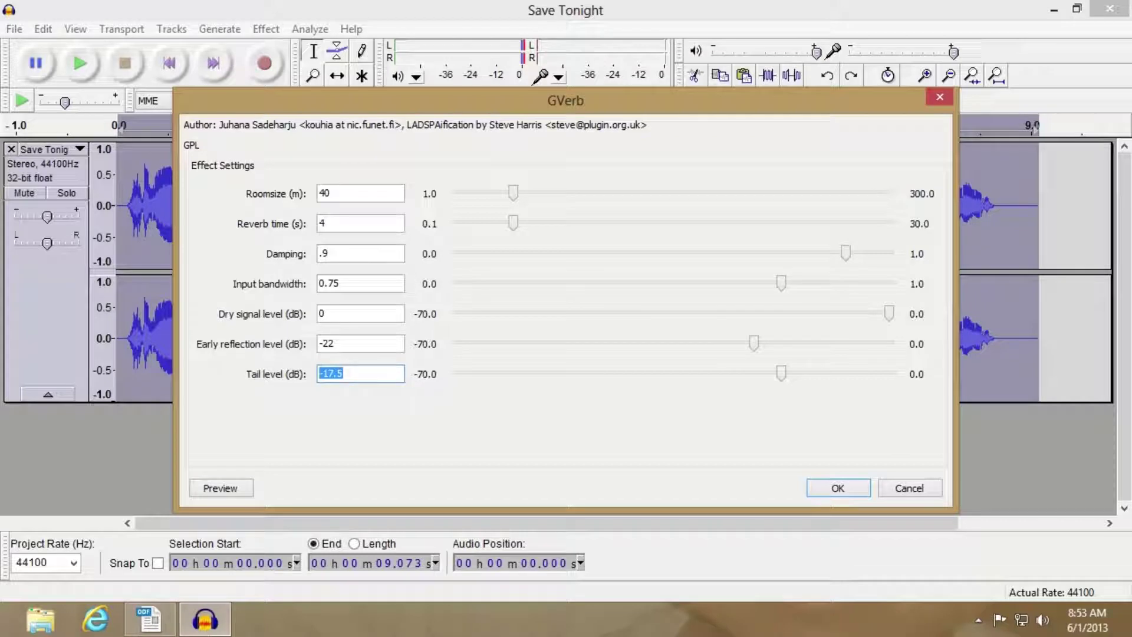
pyautogui.write('-28')
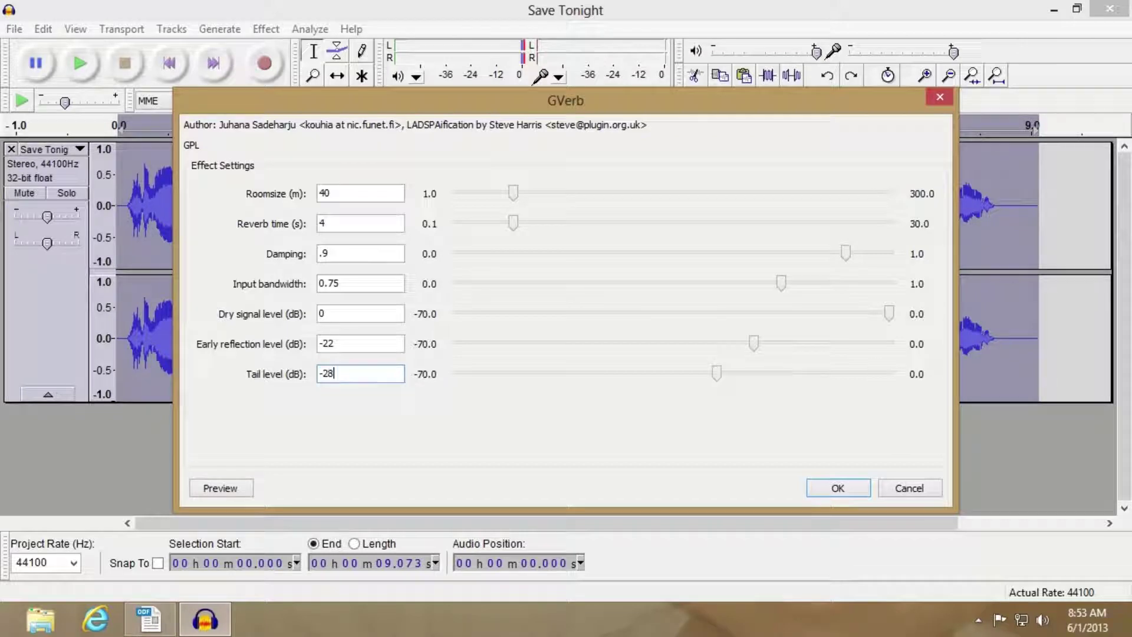
pyautogui.click(849, 488)
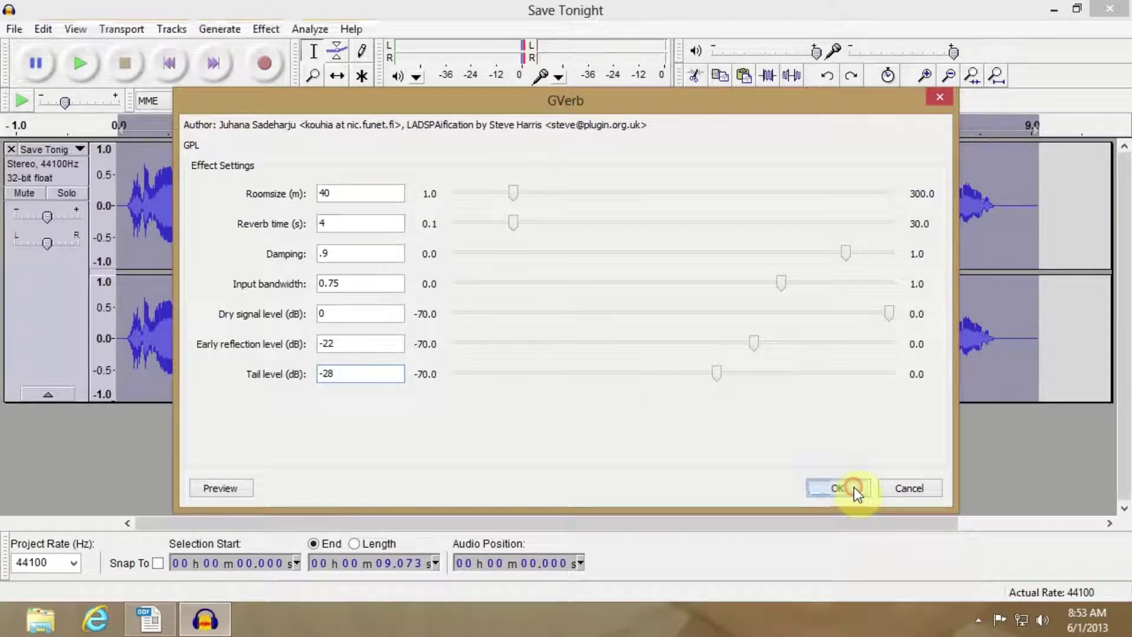
# Play the track with the customized reverb, and undo that GVerb effect
pyautogui.click(81, 65)
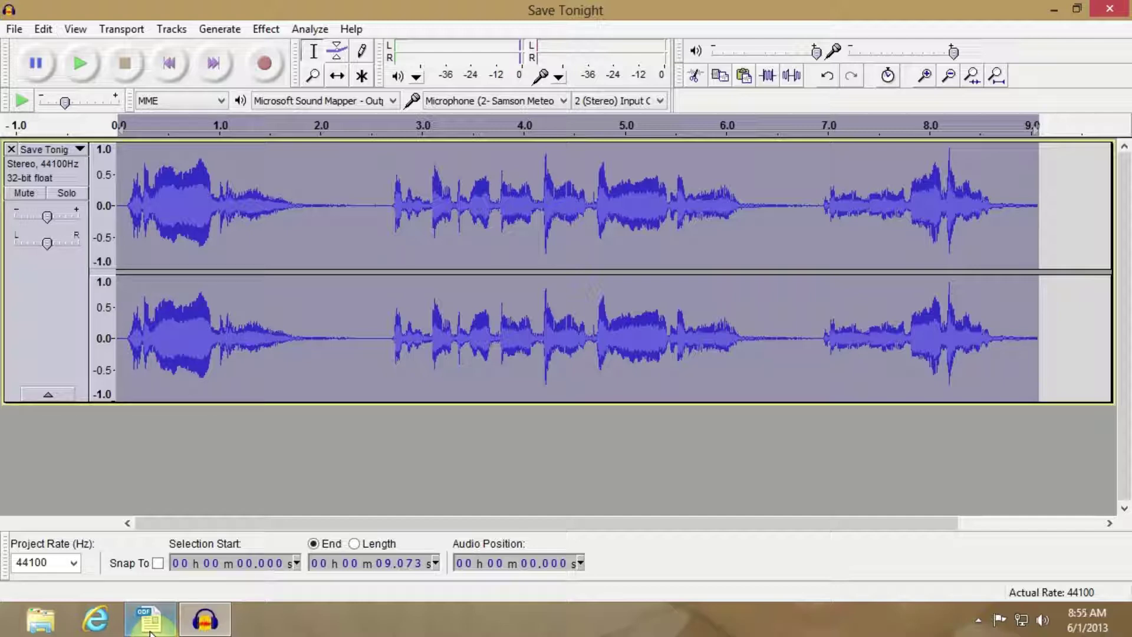
pyautogui.hotkey('ctrl', 'z')
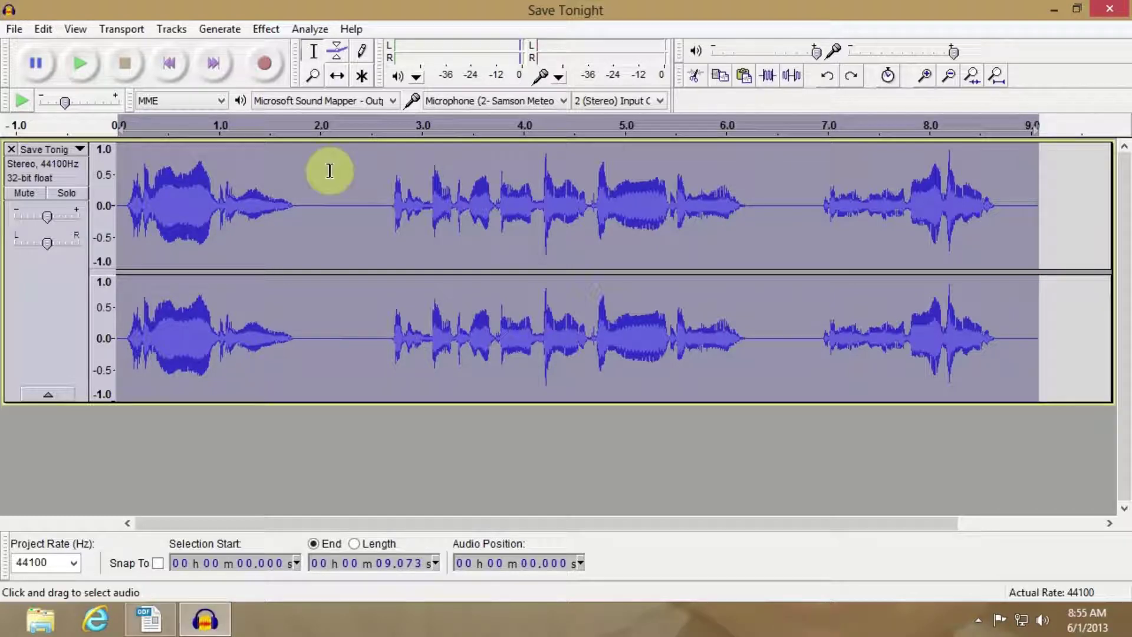
# Start GVerb again on the whole track, with the reverb time set to 1.5 s and damping to 0.1
pyautogui.click(267, 31)
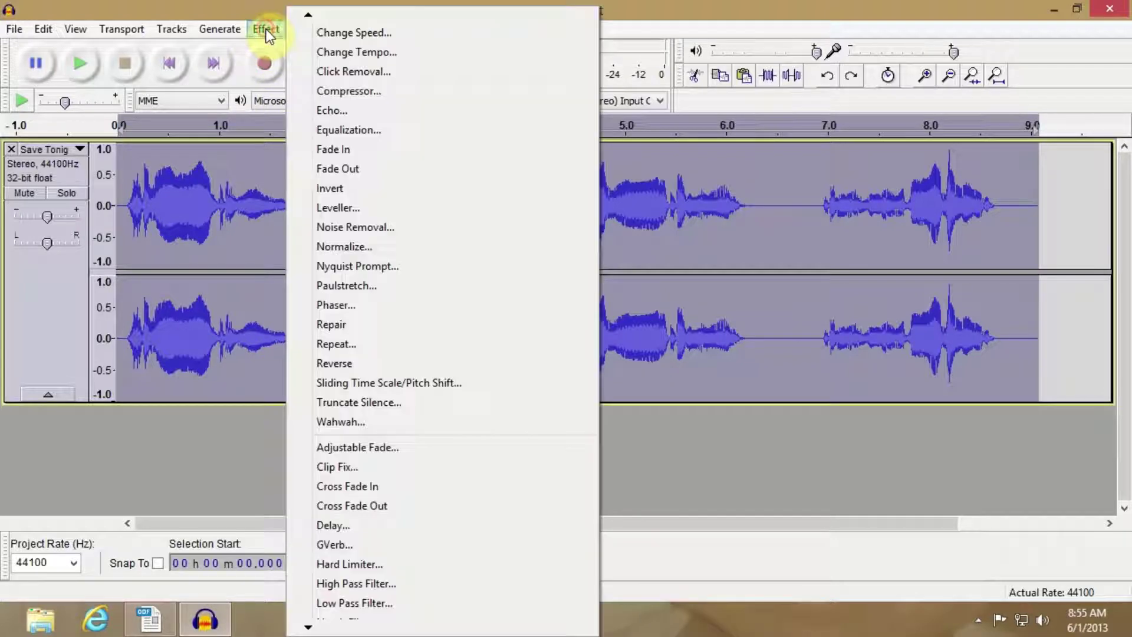
pyautogui.click(408, 543)
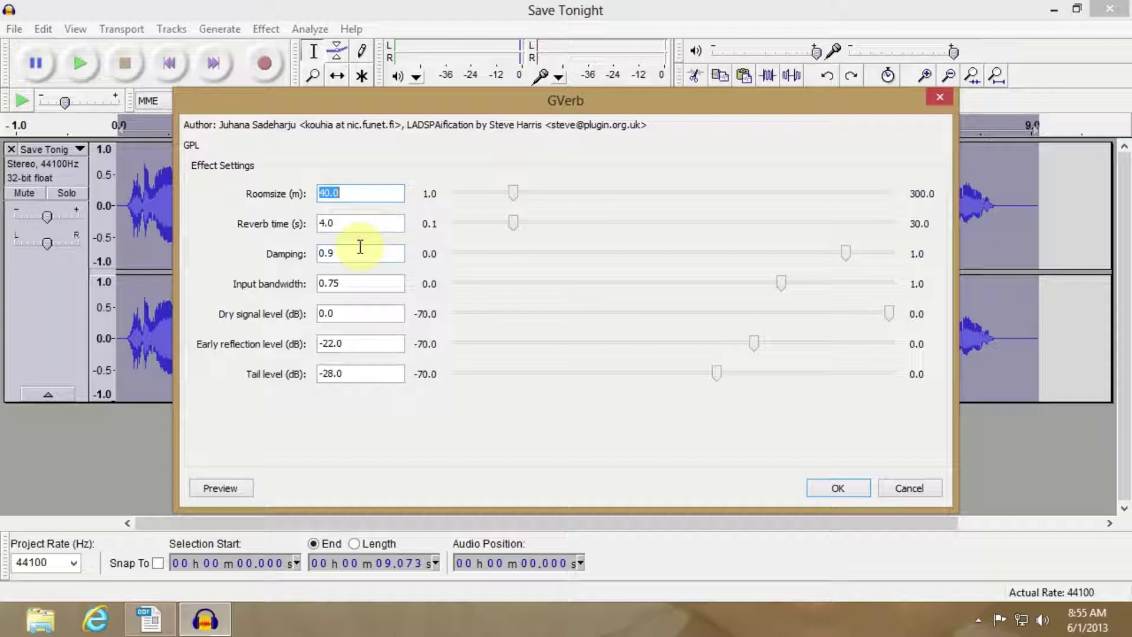
pyautogui.moveTo(352, 222); pyautogui.dragTo(302, 223)
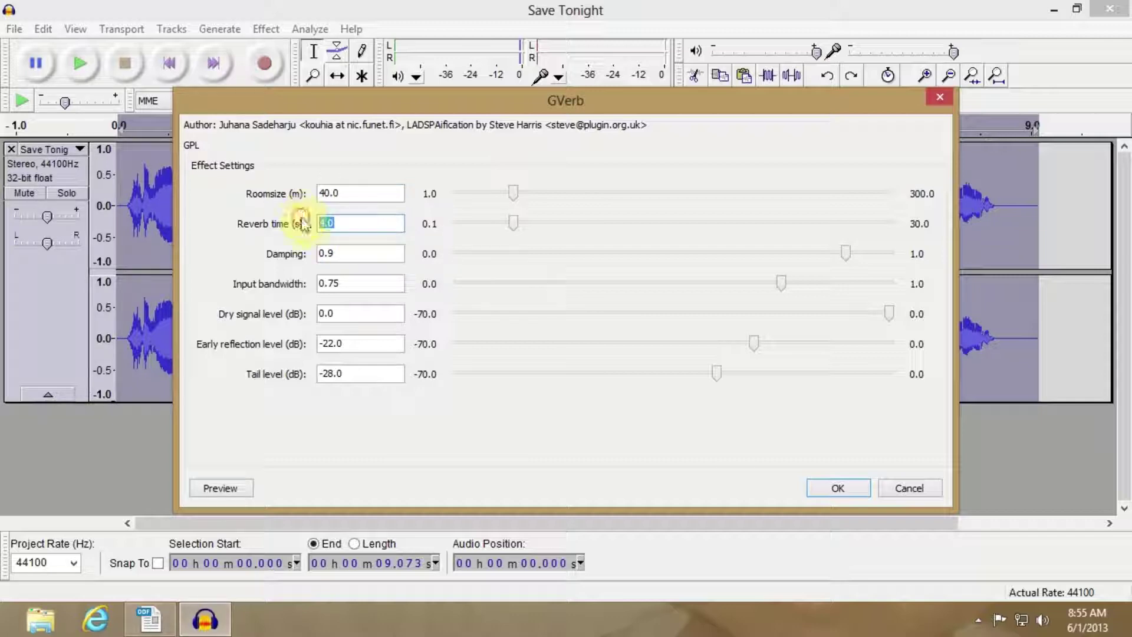
pyautogui.write('1.5')
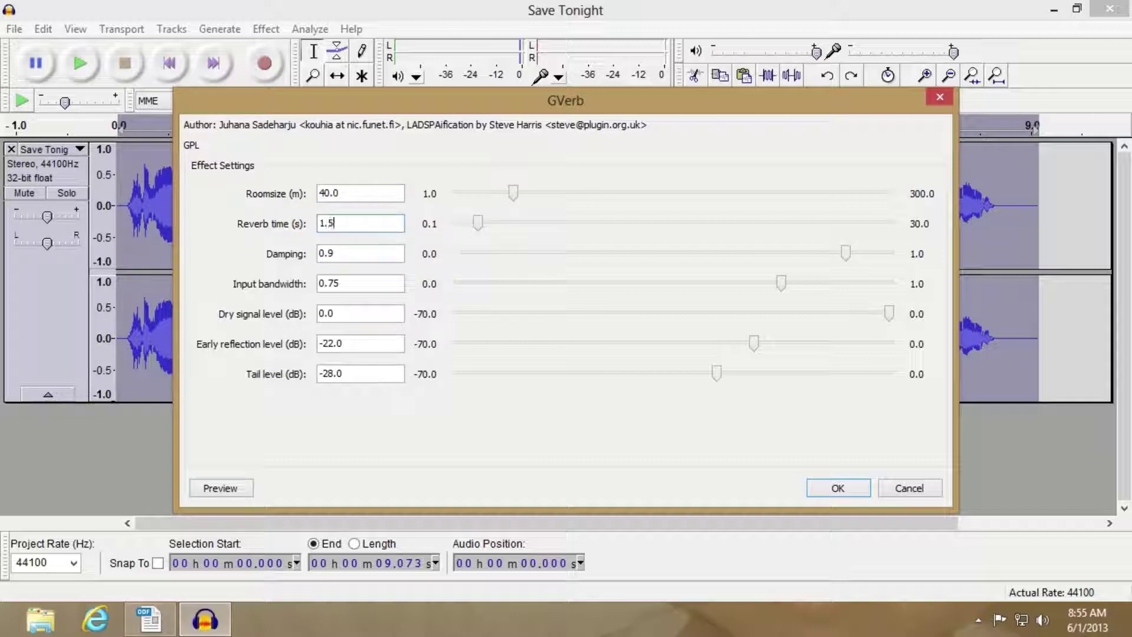
pyautogui.moveTo(361, 252); pyautogui.dragTo(303, 253)
pyautogui.write('0')
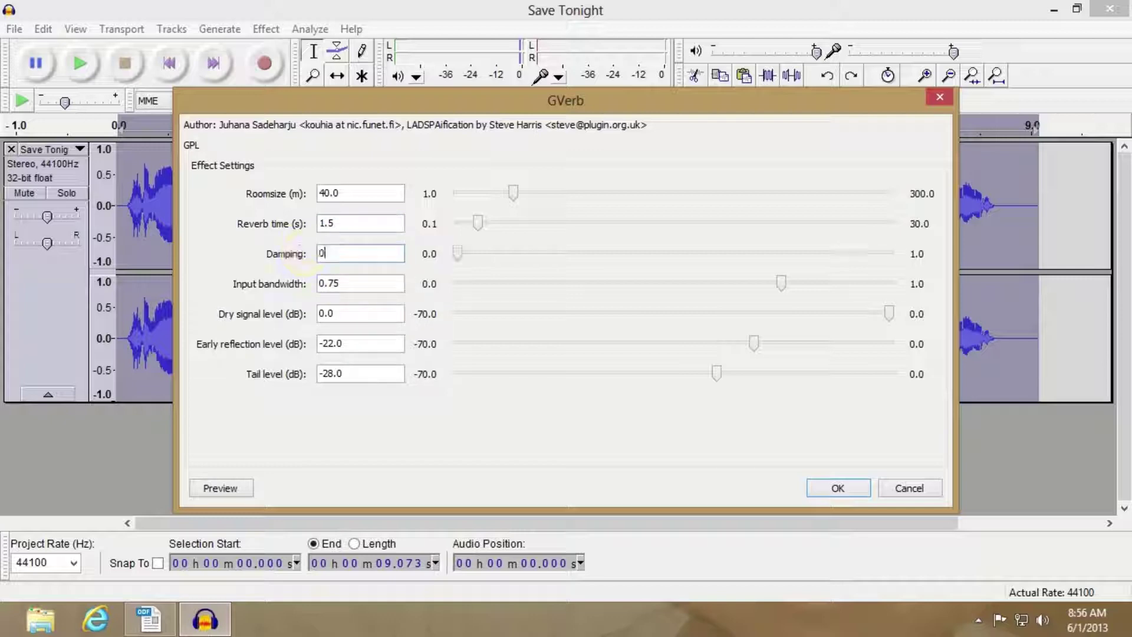
pyautogui.write('.1')
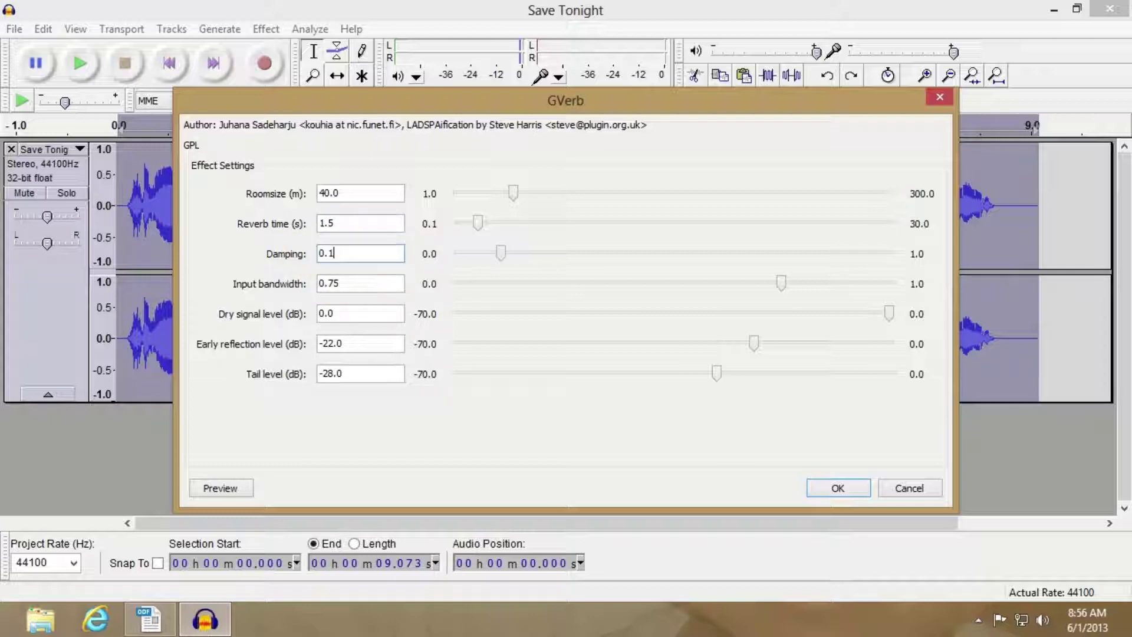
# Apply GVerb with a dry signal level of -1.5 dB, early reflection level of -10 dB and tail level of -20 dB, and play the track
pyautogui.moveTo(358, 283); pyautogui.dragTo(306, 280)
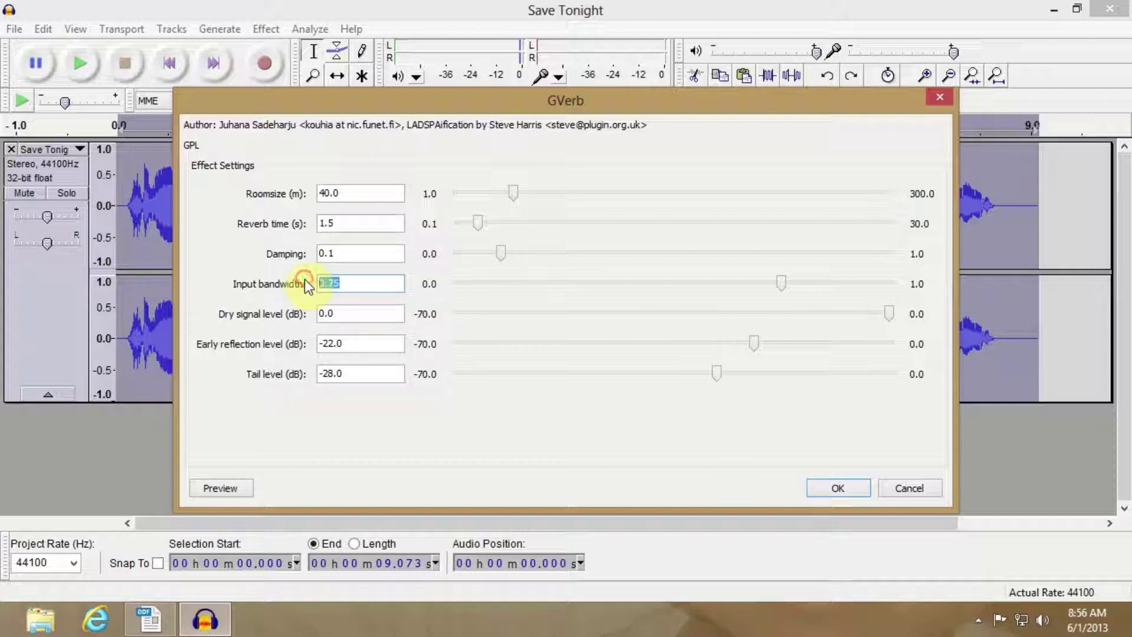
pyautogui.moveTo(344, 313); pyautogui.dragTo(282, 314)
pyautogui.write('-1')
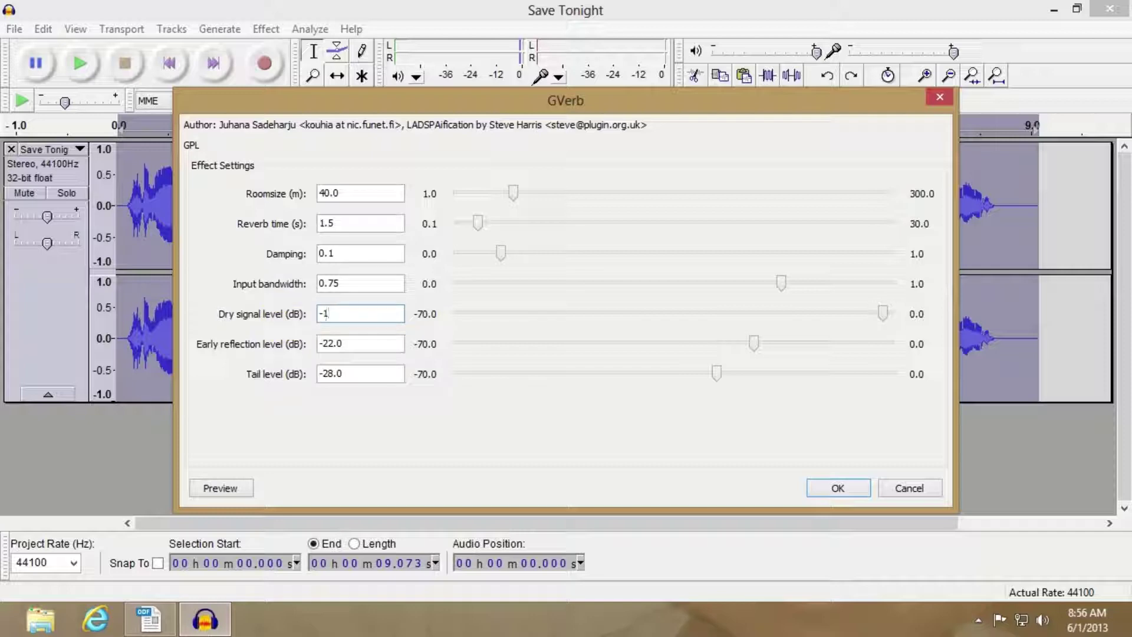
pyautogui.write('.5')
pyautogui.press('Tab')
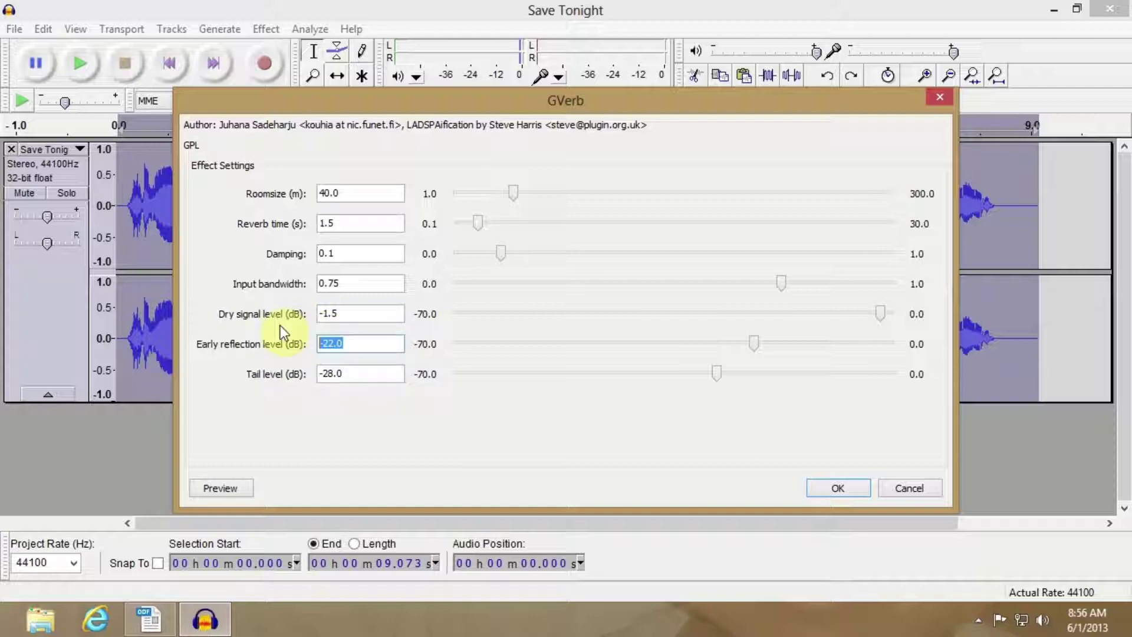
pyautogui.write('-10')
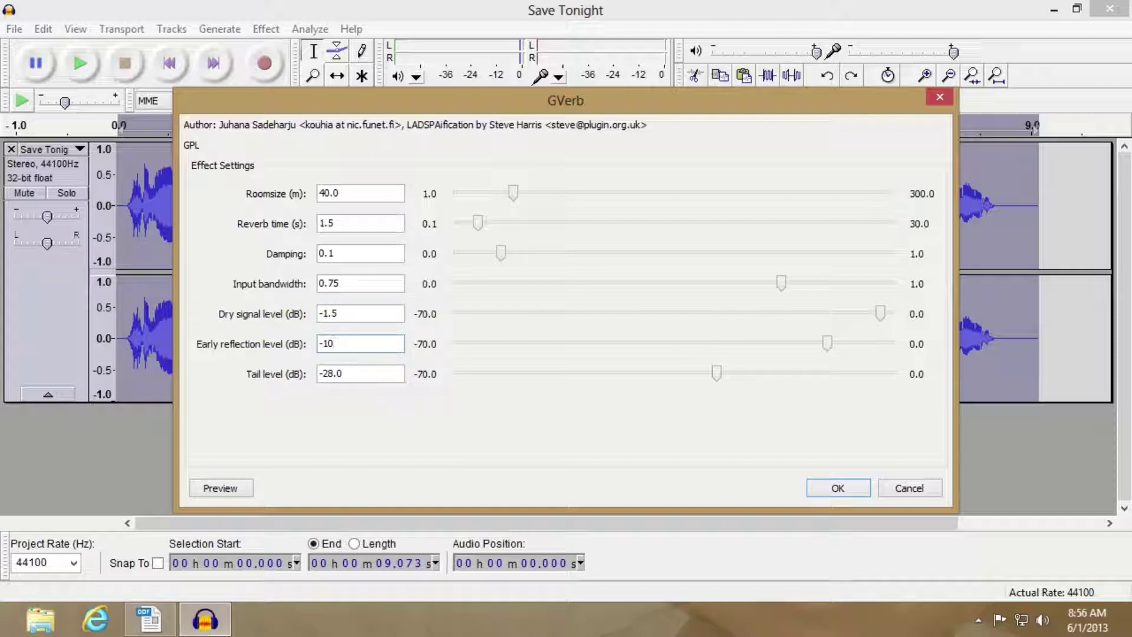
pyautogui.doubleClick(362, 375)
pyautogui.write('-20')
pyautogui.click(840, 488)
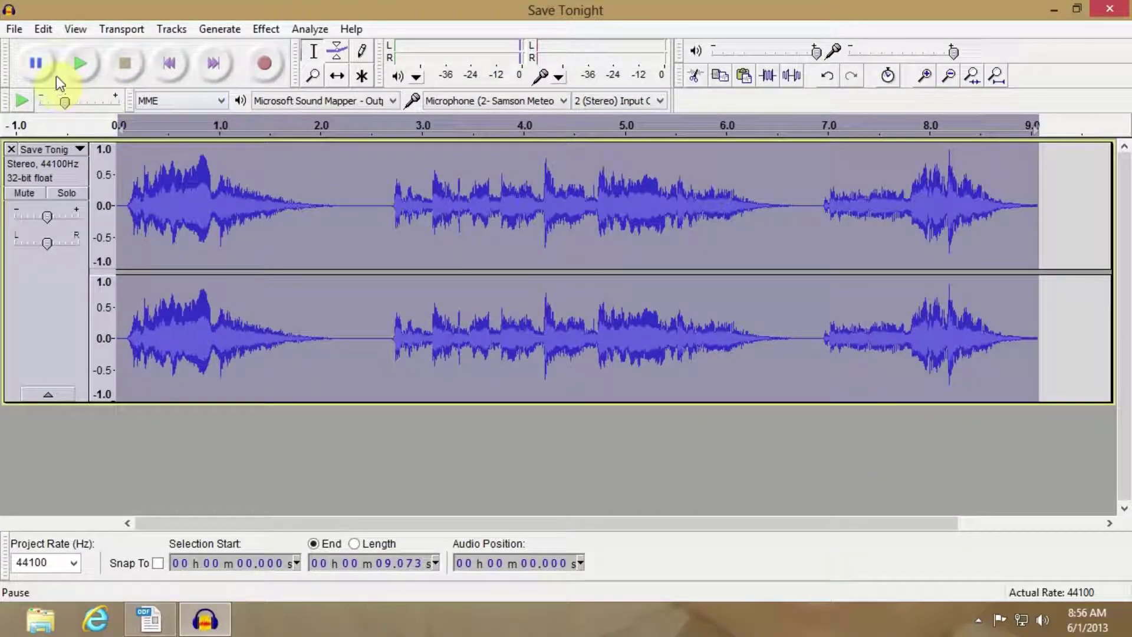
pyautogui.click(84, 62)
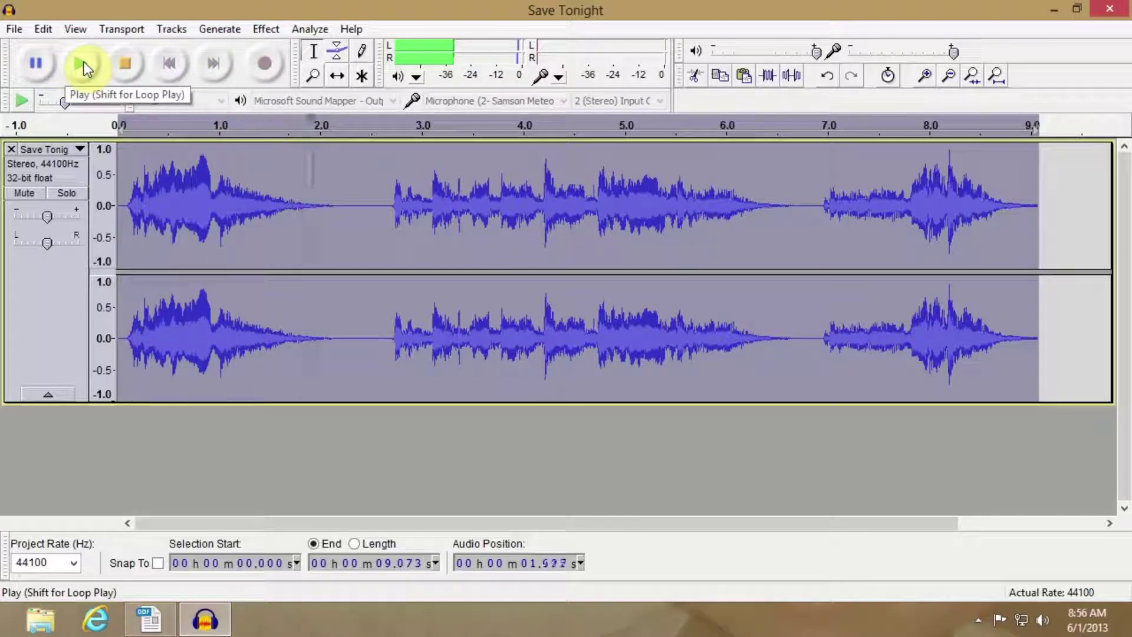